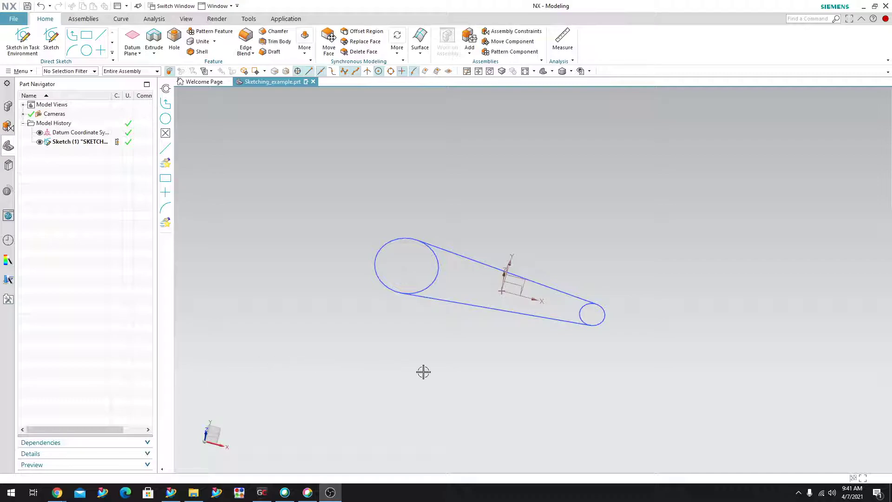
mouse_move(450, 370)
middle_down()
mouse_move(478, 332)
mouse_move(474, 354)
middle_up()
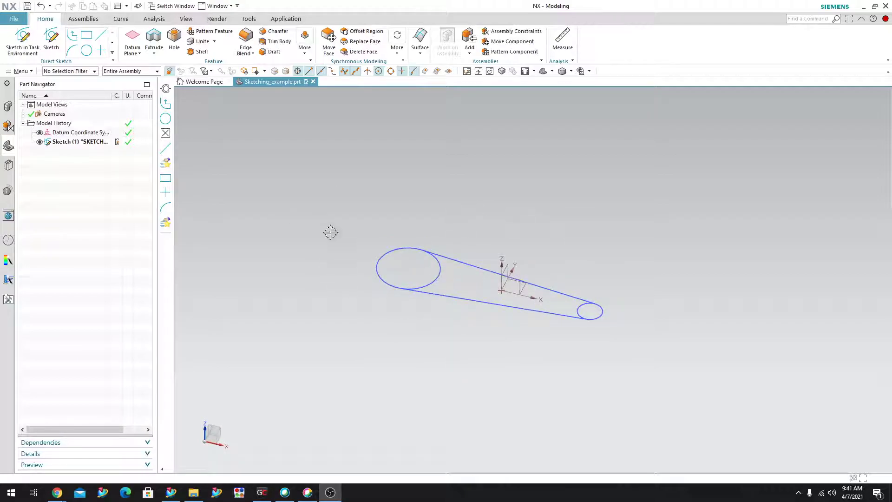
mouse_move(346, 232)
middle_down()
mouse_move(360, 221)
mouse_move(354, 237)
mouse_move(322, 224)
middle_up()
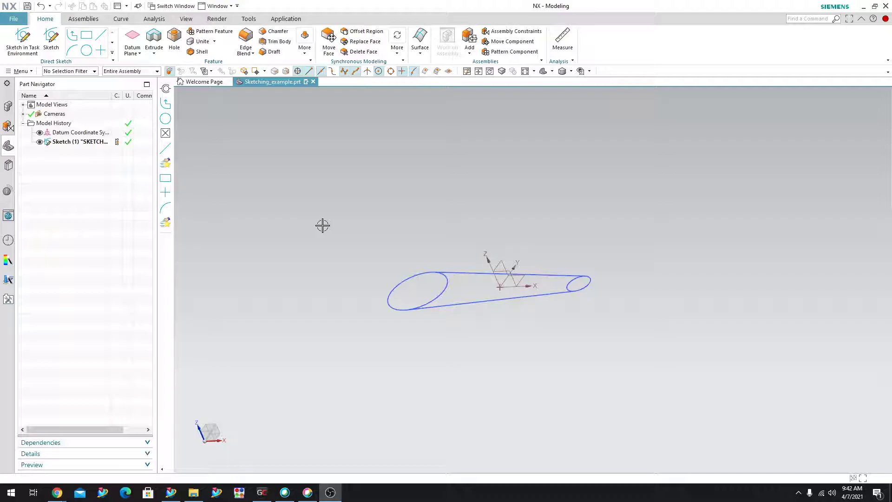
middle_drag(320, 225, 341, 235)
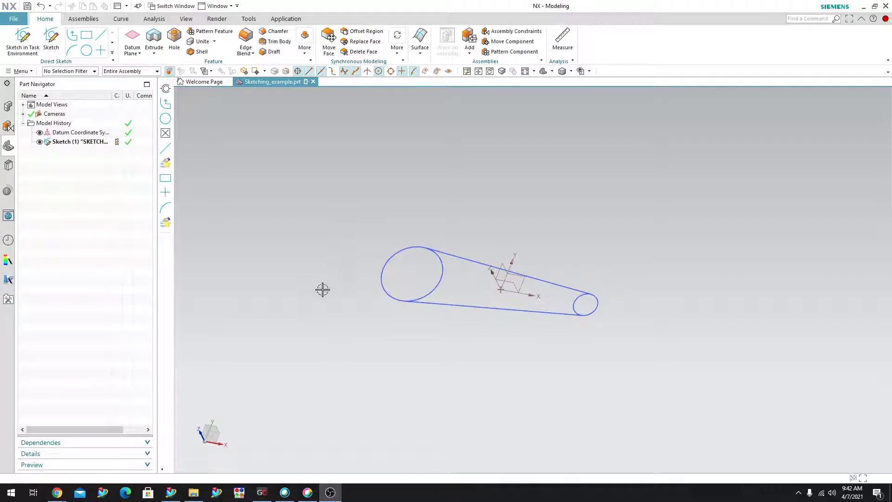
middle_drag(323, 290, 320, 308)
middle_drag(552, 353, 564, 352)
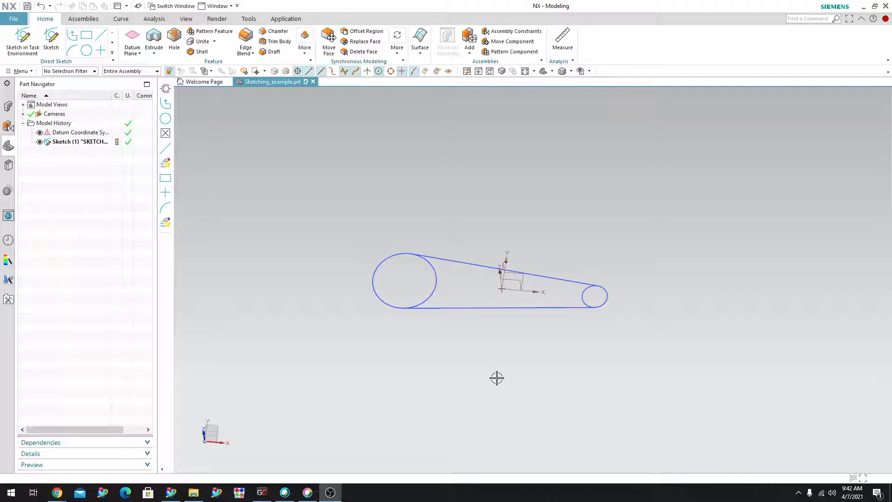
middle_drag(495, 376, 487, 379)
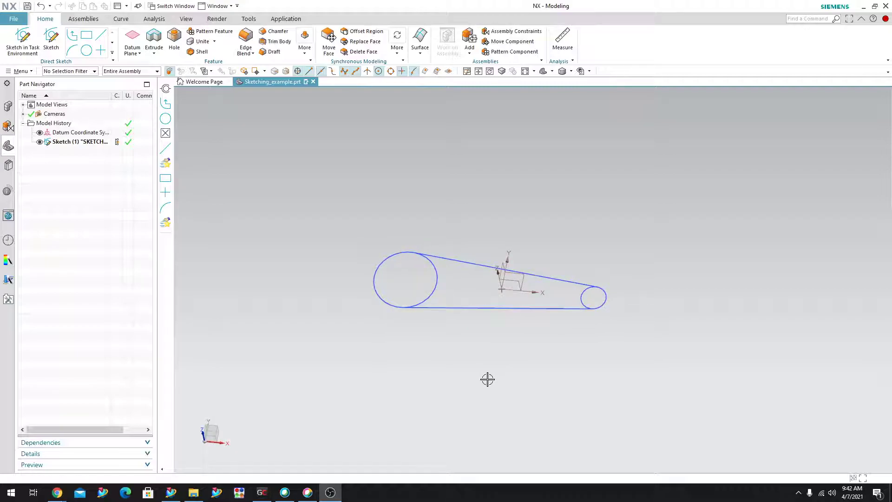
- Start an Extrude and place its dialog beside the sketch
click(487, 379)
key(x)
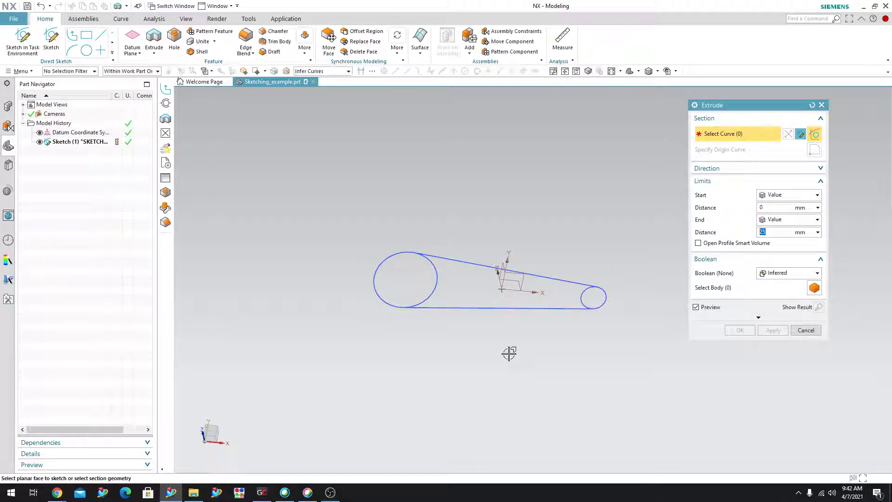
drag(739, 107, 259, 128)
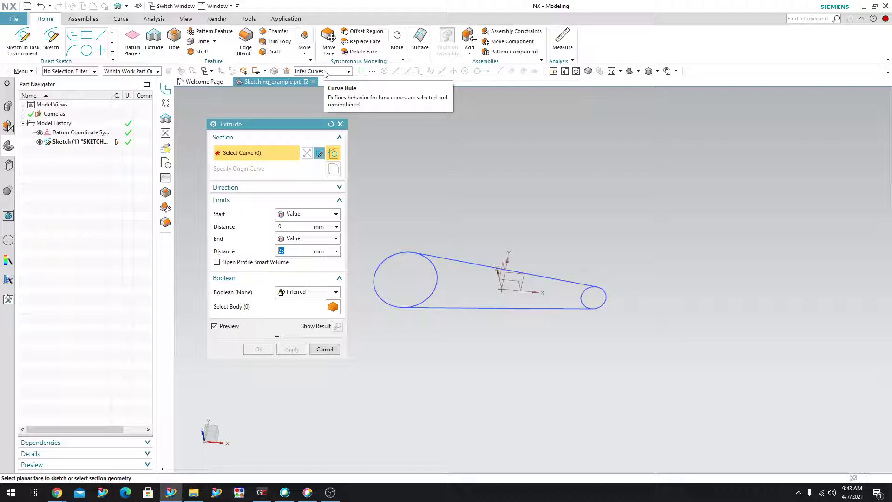
- Try the Single Curve rule on the upper line, small circle and lower line, and deselect all of them
click(324, 72)
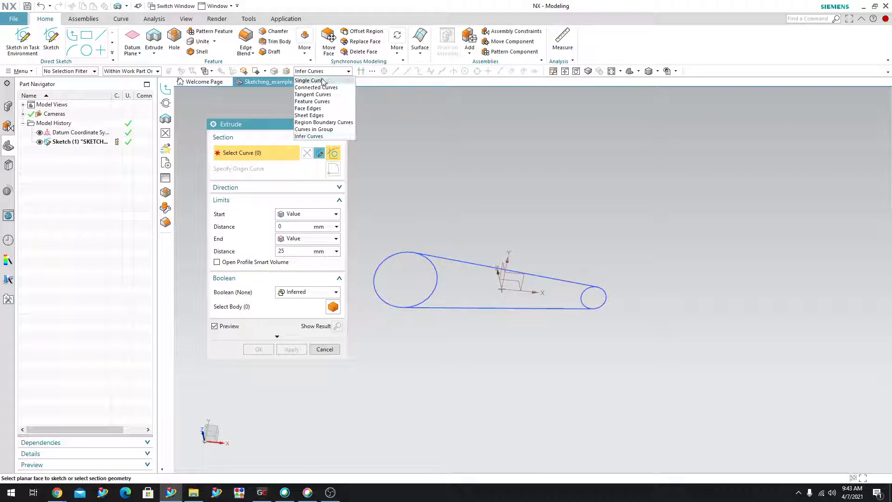
click(320, 81)
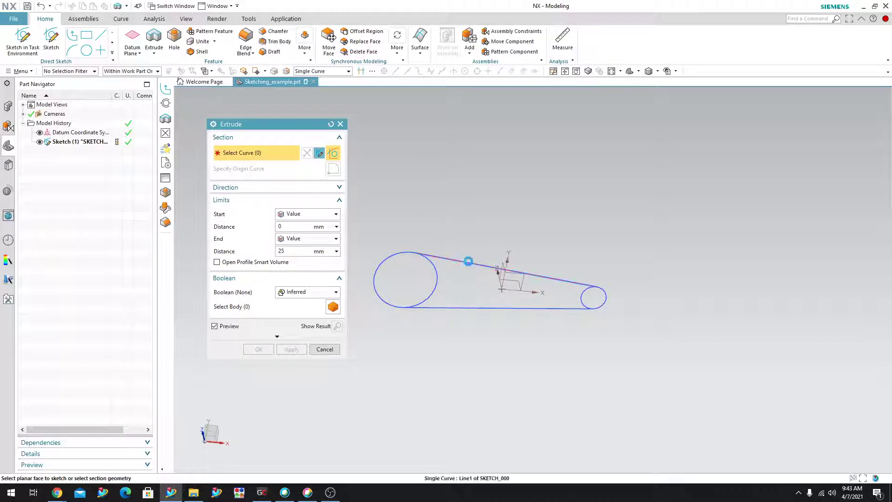
click(469, 261)
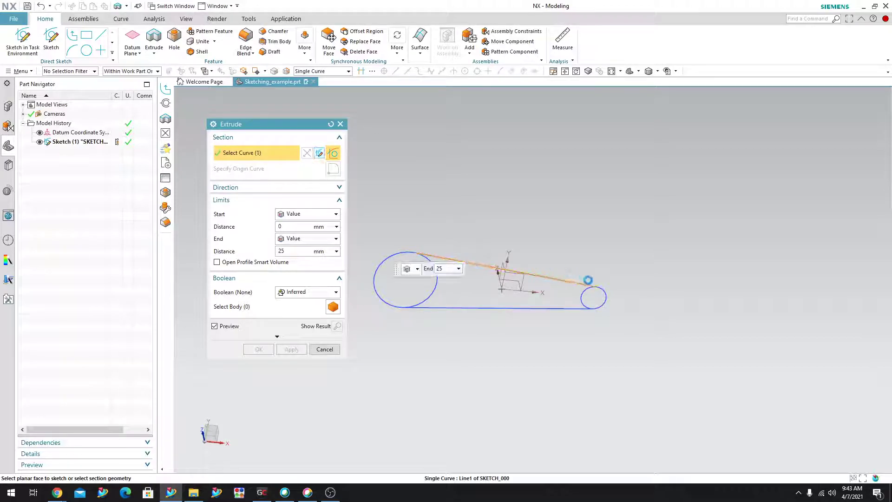
click(598, 302)
click(567, 309)
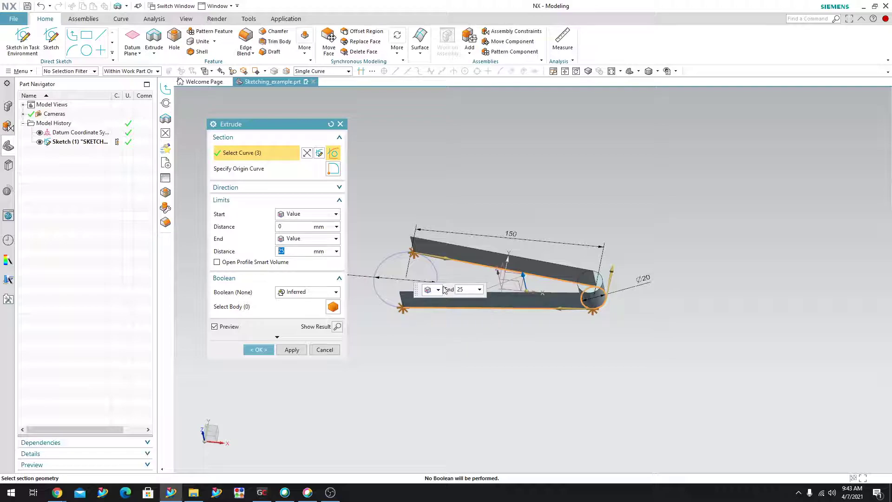
shift+drag(388, 200, 685, 374)
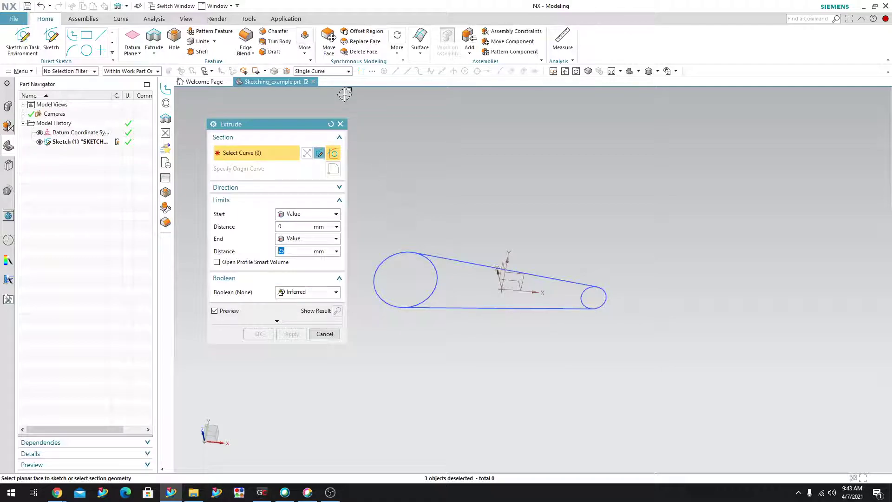
- Try the Connected Curves rule on the large circle and the upper line, and deselect both
click(343, 71)
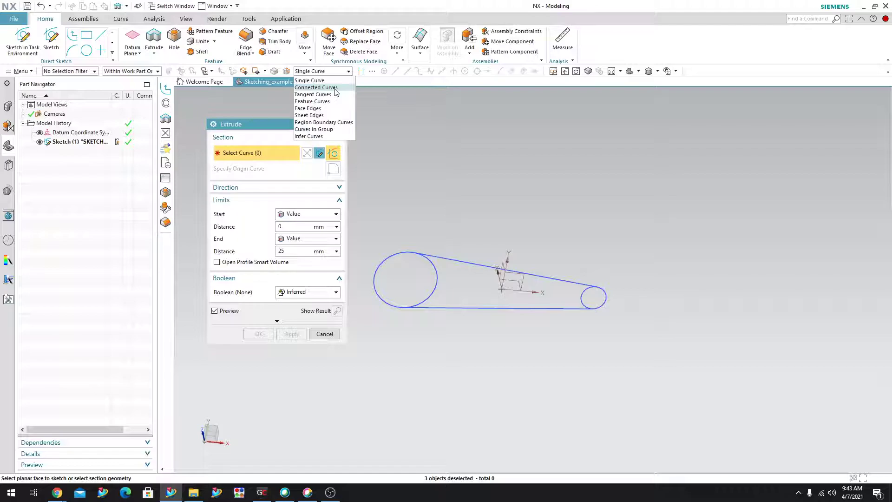
click(335, 88)
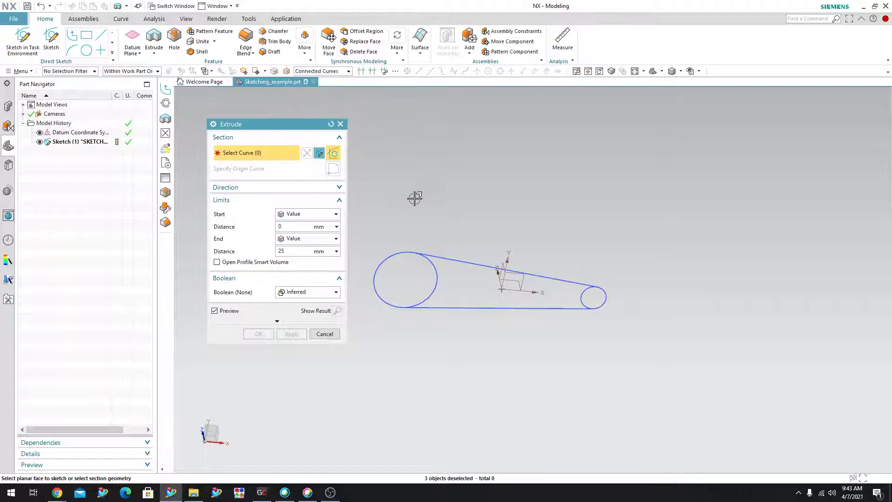
click(402, 250)
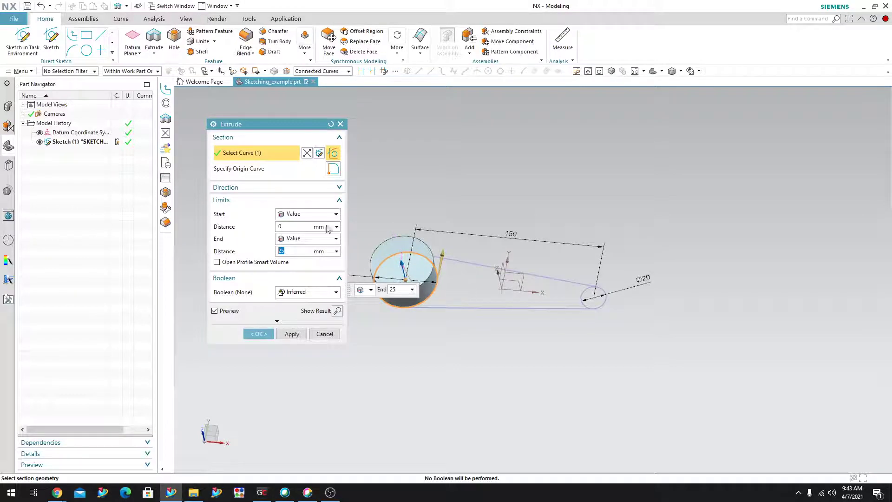
click(461, 262)
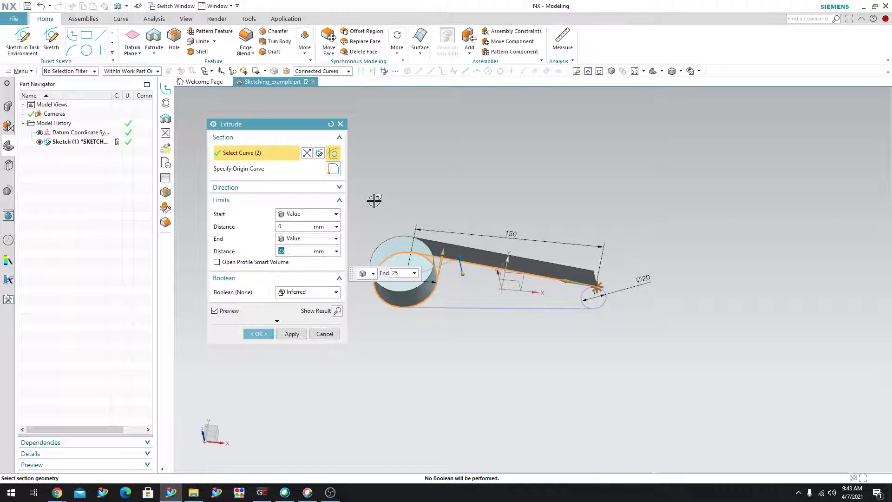
shift+drag(364, 175, 683, 358)
- Try the Tangent Curves rule on the upper line, large circle and lower line, and deselect all of them
click(343, 71)
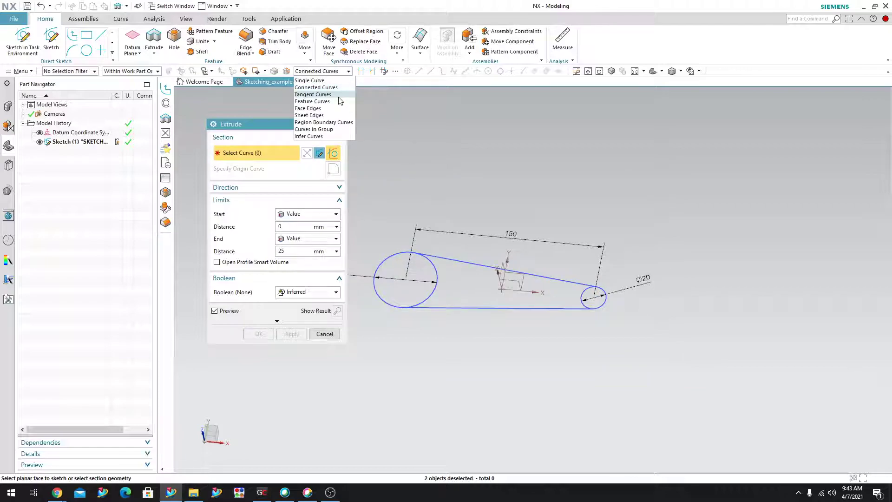
click(339, 96)
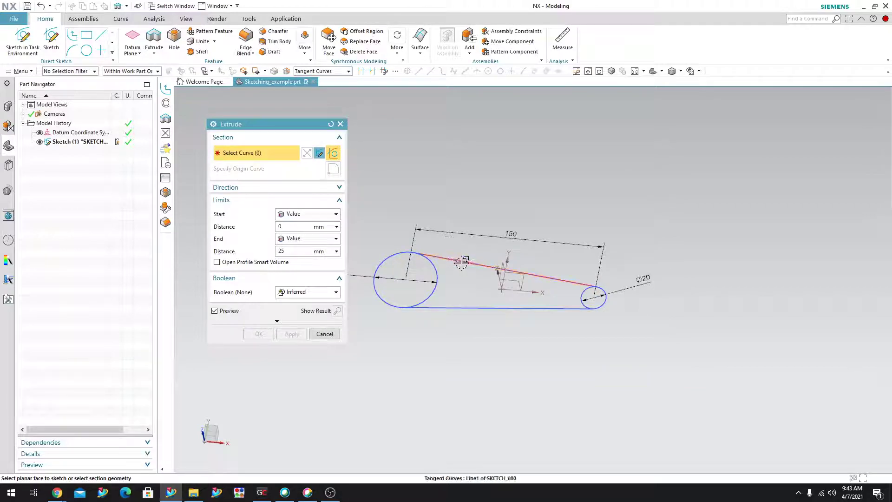
click(460, 262)
click(393, 255)
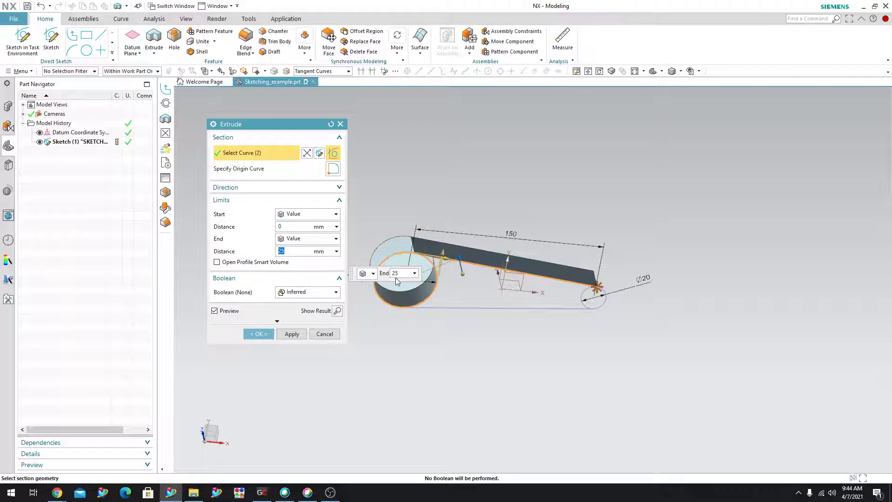
click(507, 311)
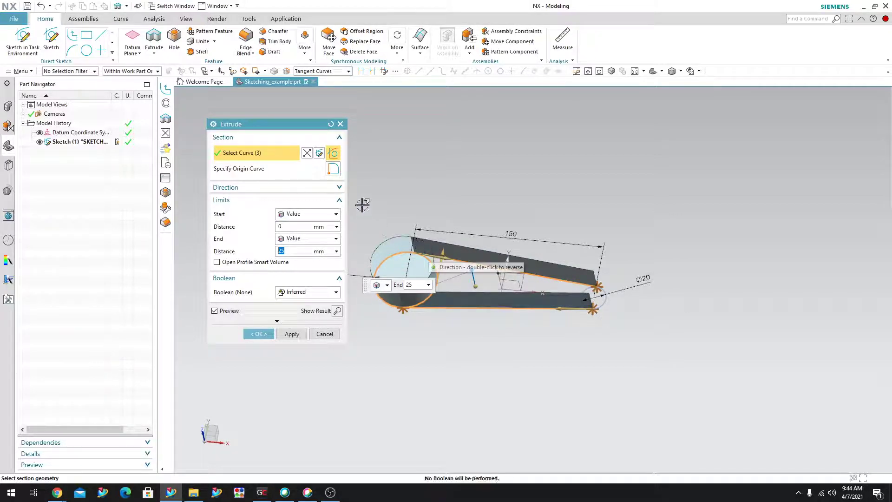
drag(355, 191, 672, 363)
- Try the Feature Curves rule by selecting the whole sketch as the extrude section, and deselect its curves
click(329, 71)
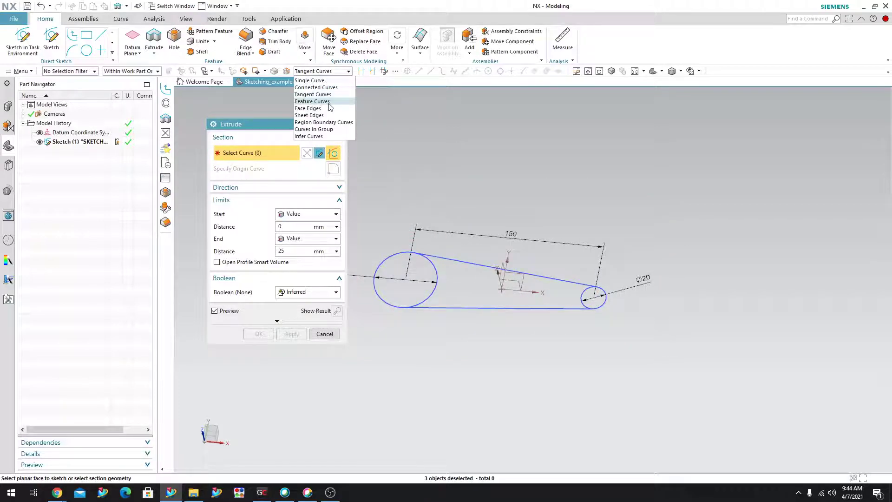
click(330, 102)
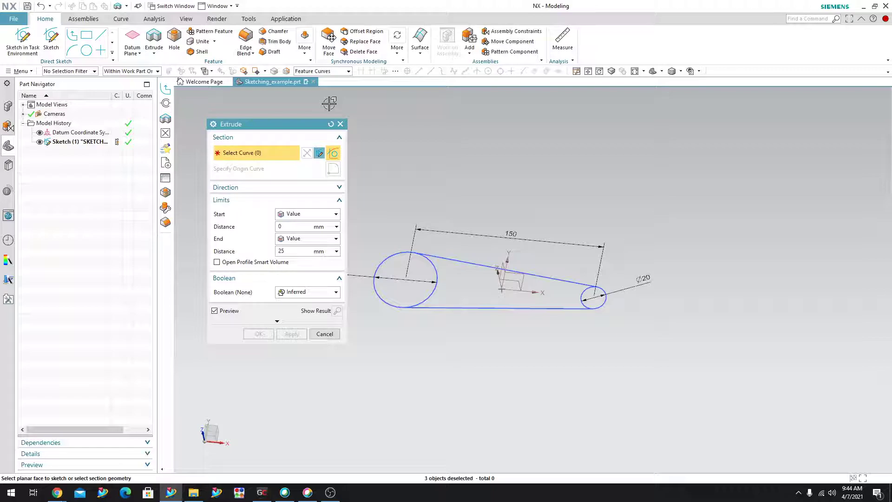
click(83, 147)
click(85, 142)
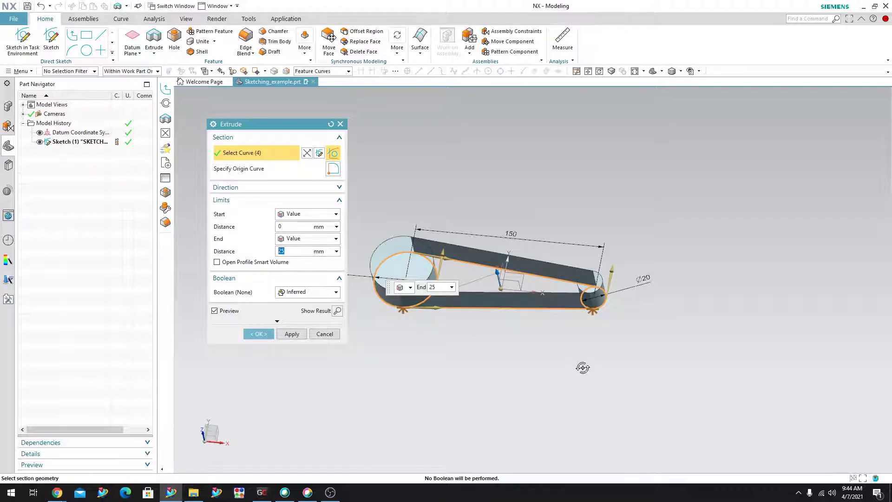
middle_drag(581, 370, 580, 366)
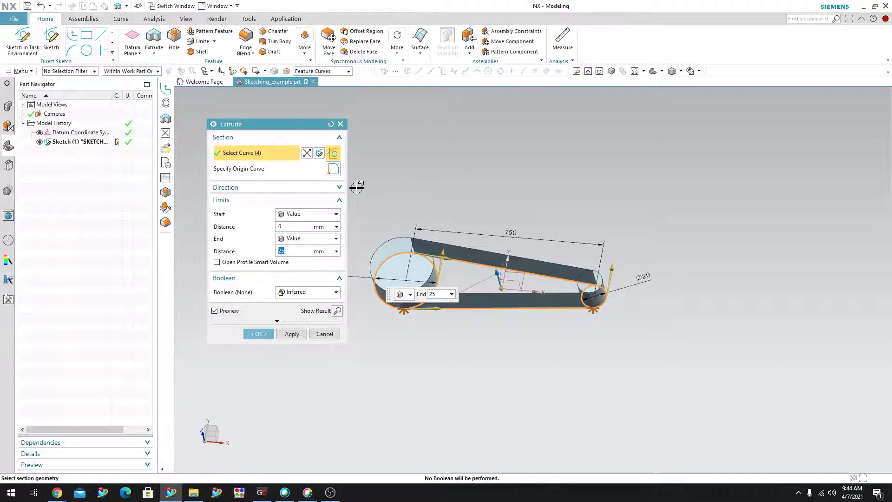
shift+drag(355, 186, 757, 378)
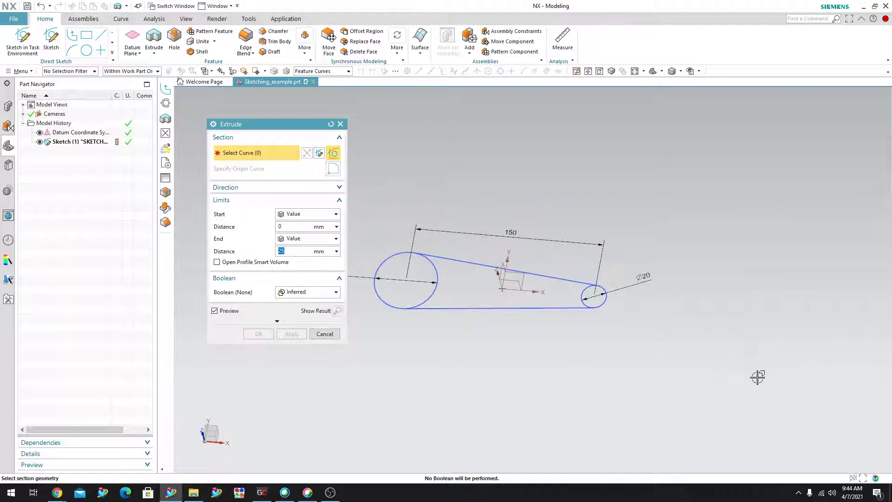
- Try the Face Edges and Sheet Edges curve rules for the extrude section
click(335, 71)
click(339, 109)
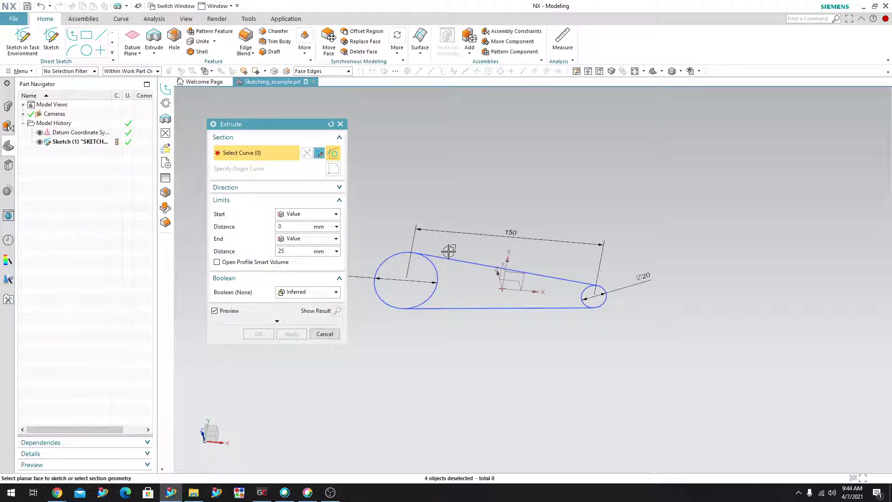
click(337, 72)
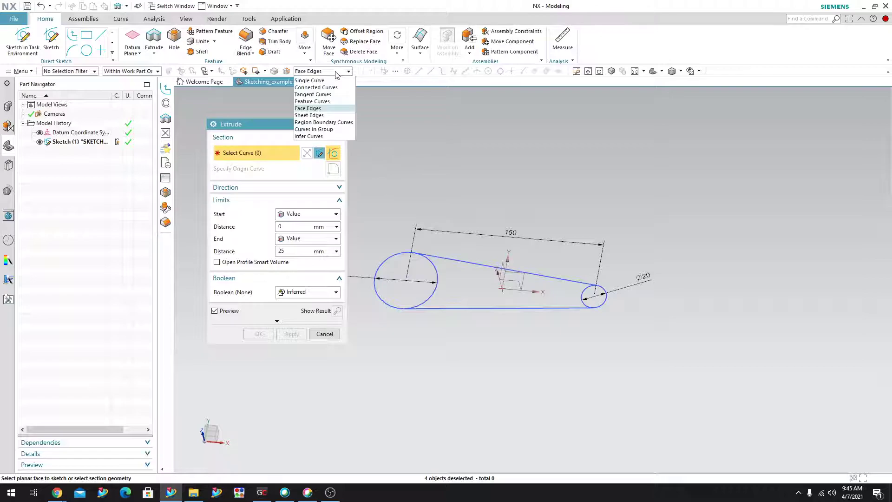
click(327, 116)
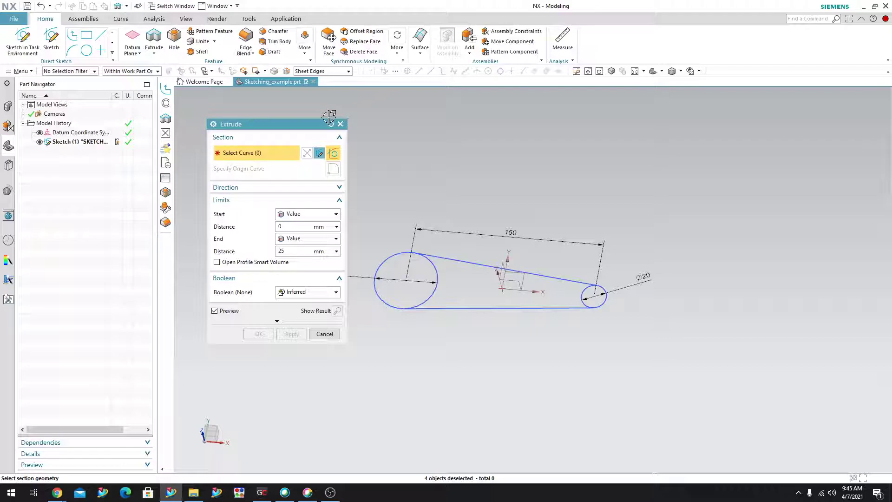
- Select the large circle, tapered middle and small circle regions as the extrude section with the Region Boundary Curves rule
click(333, 73)
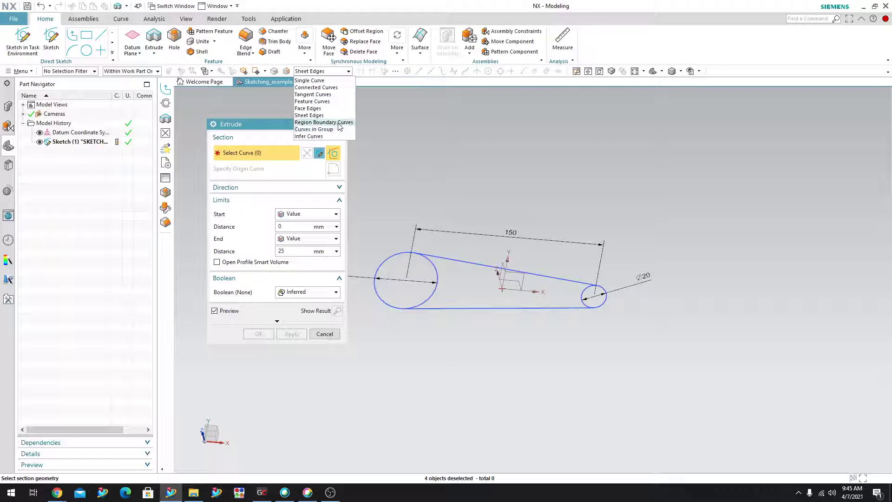
click(339, 123)
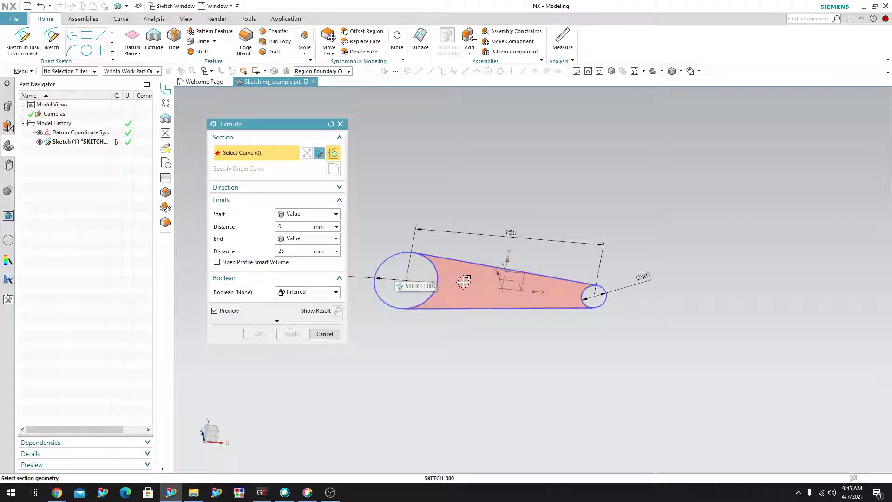
click(396, 268)
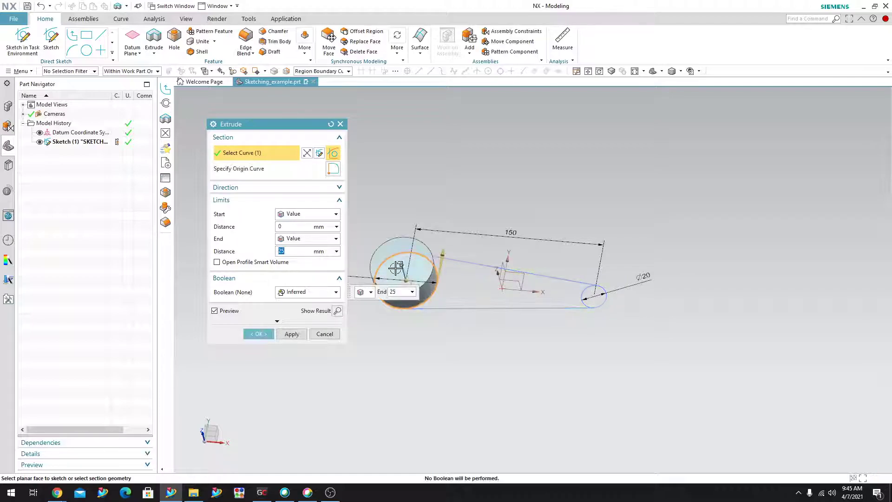
click(449, 279)
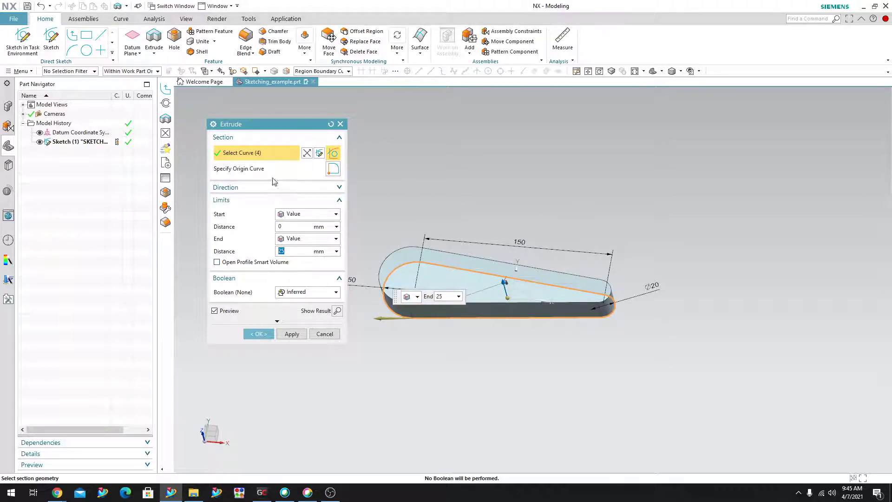
- Set the extrude's end distance to 50 mm
drag(281, 130, 264, 112)
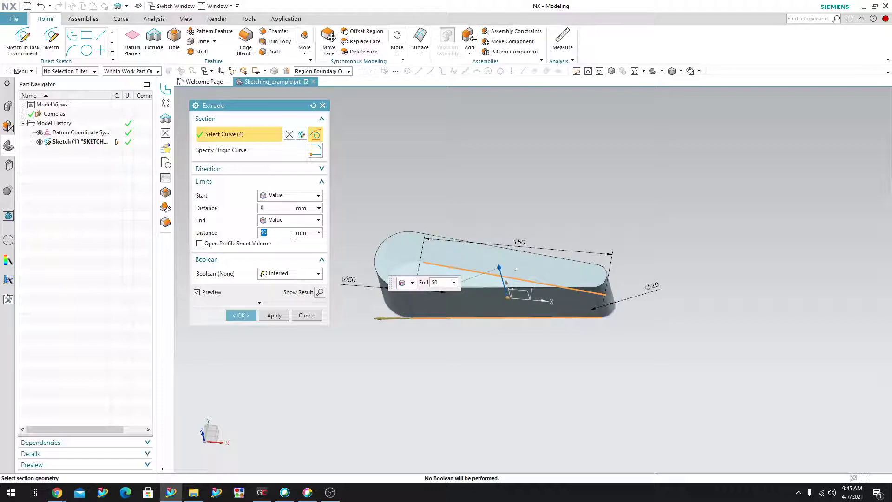
middle_drag(528, 410, 552, 408)
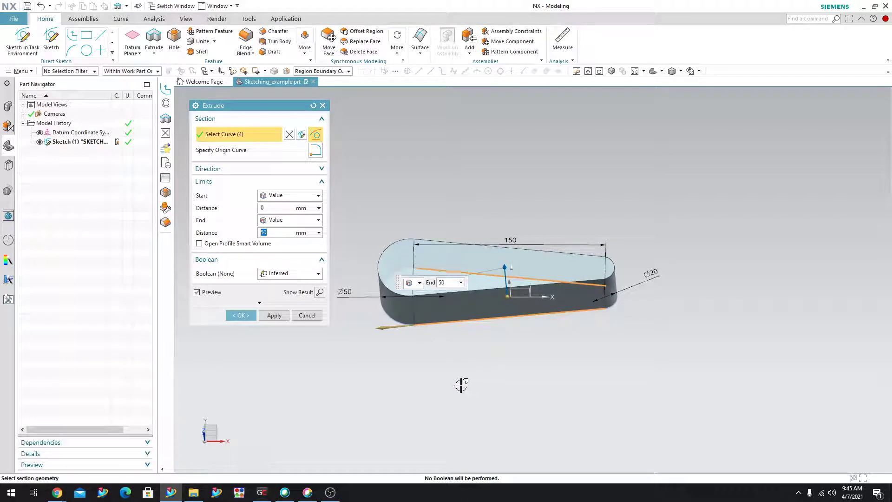
- Show the additional Extrude option groups and set the draft type to From Section
click(195, 107)
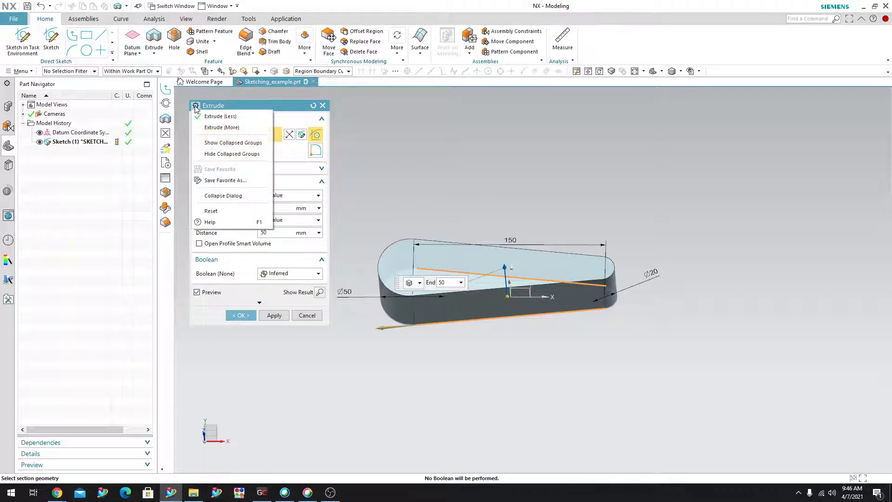
click(215, 128)
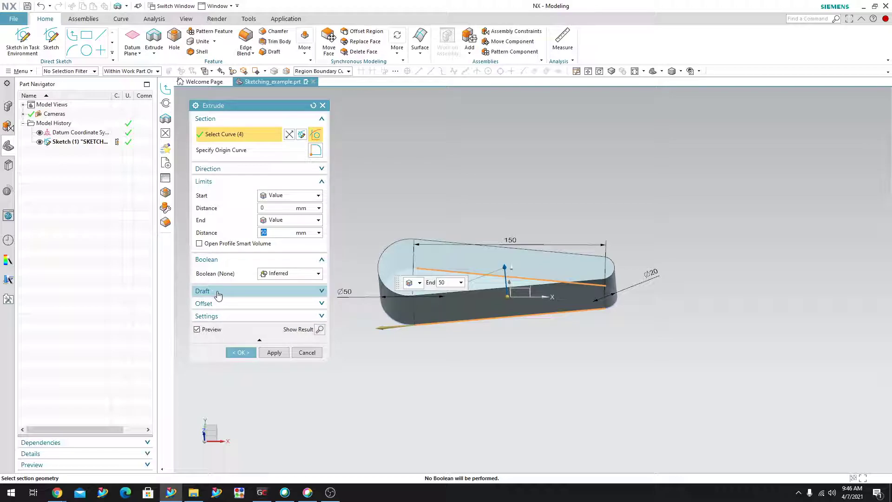
click(222, 292)
click(222, 292)
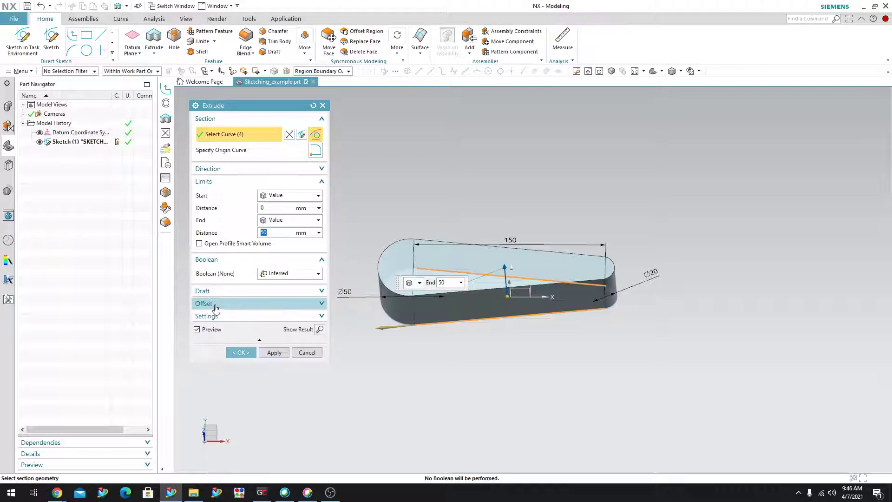
click(232, 304)
click(233, 304)
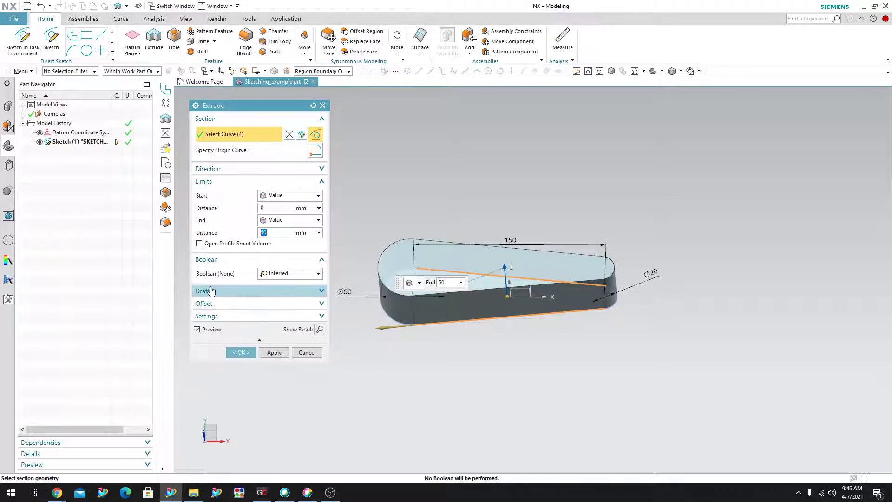
click(225, 292)
click(284, 306)
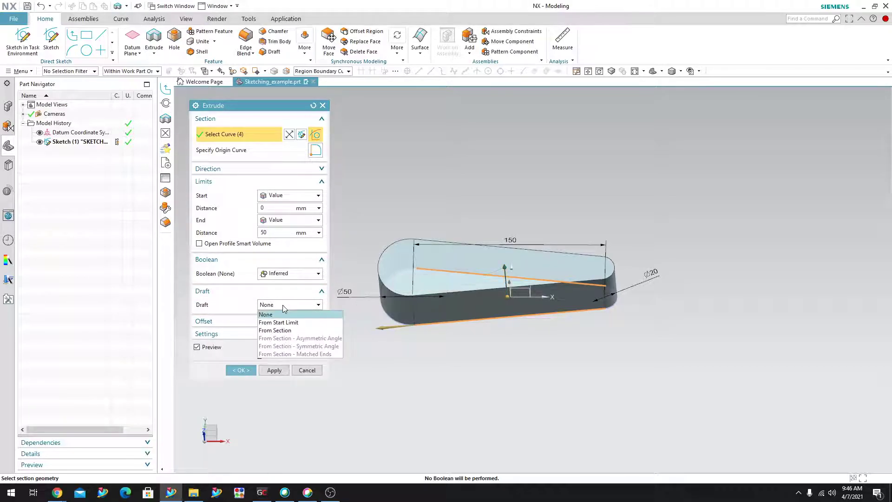
click(292, 329)
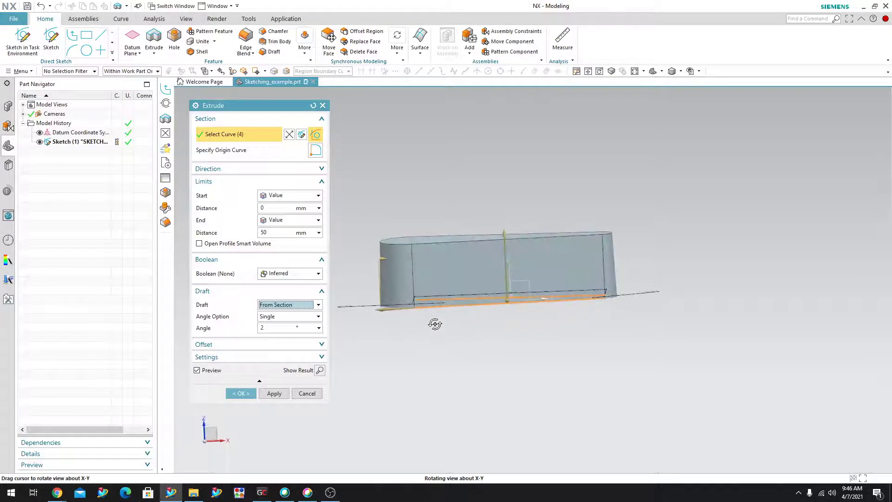
- Try single draft angles of 5° and 10° on the extrude, and inspect the tapered walls
click(290, 328)
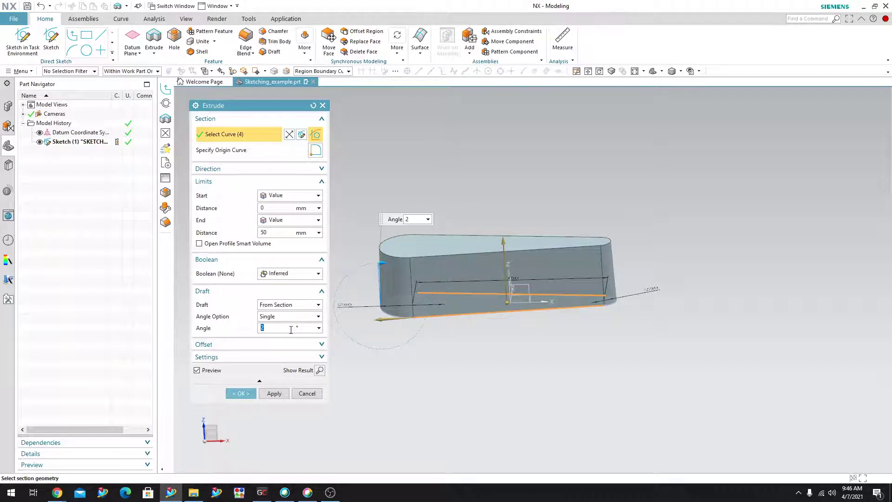
text(5)
key(Return)
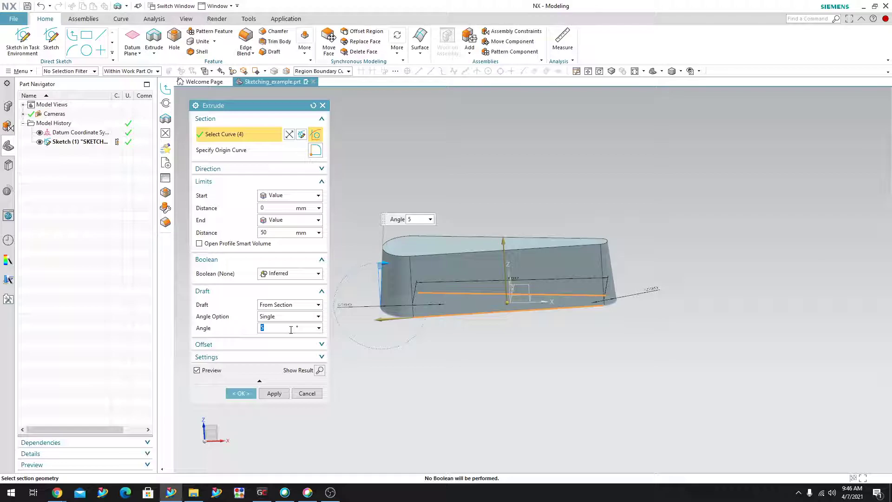
text(10)
key(Return)
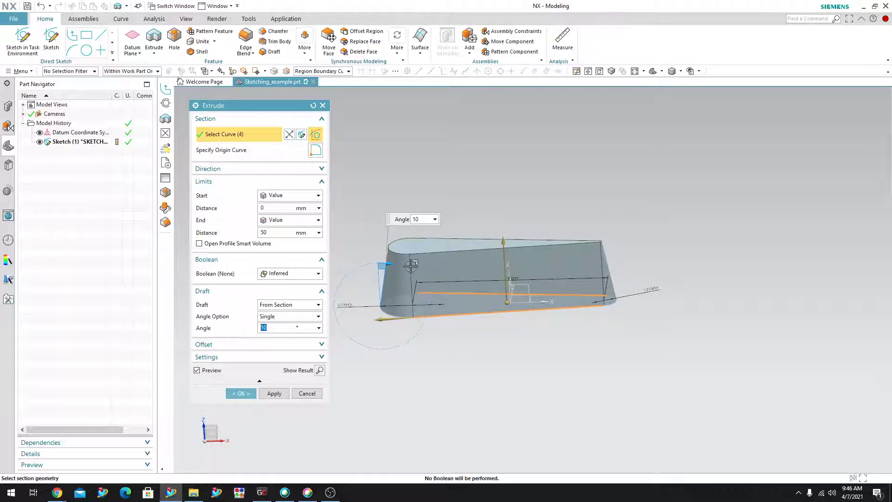
middle_drag(478, 368, 490, 390)
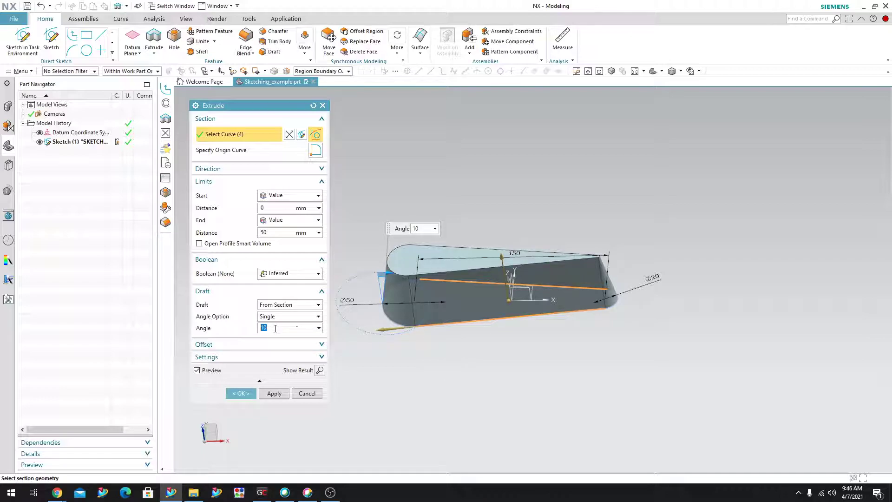
- Set the extrude's draft angle to 2° and inspect the preview
text(2)
key(Return)
middle_drag(567, 373, 567, 353)
middle_drag(528, 213, 488, 227)
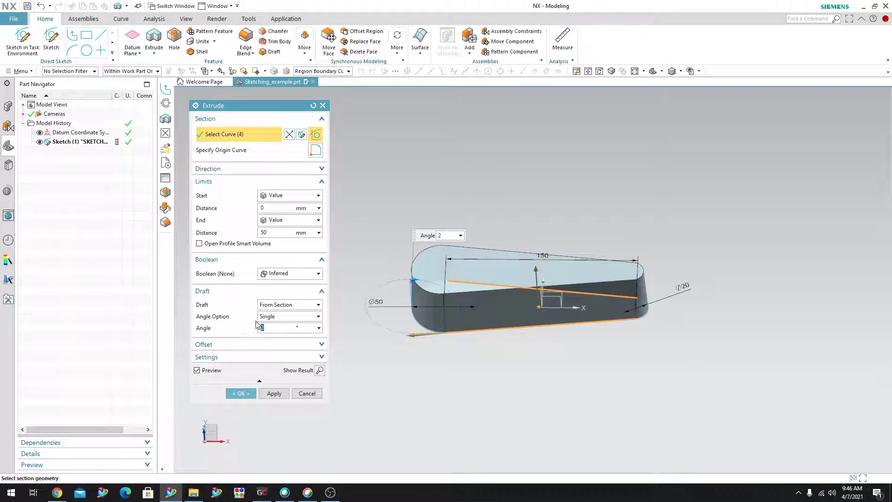
- Apply a Single-Sided offset to the extrude with an end value of 10 mm
click(233, 349)
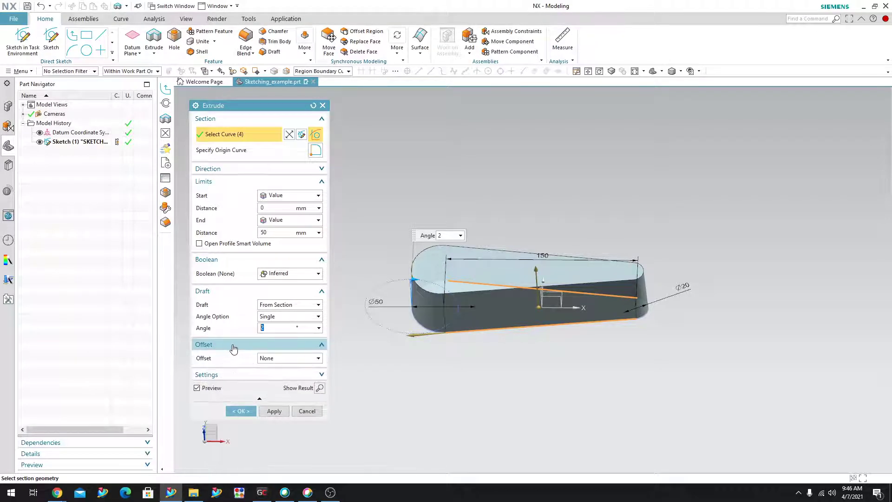
click(291, 358)
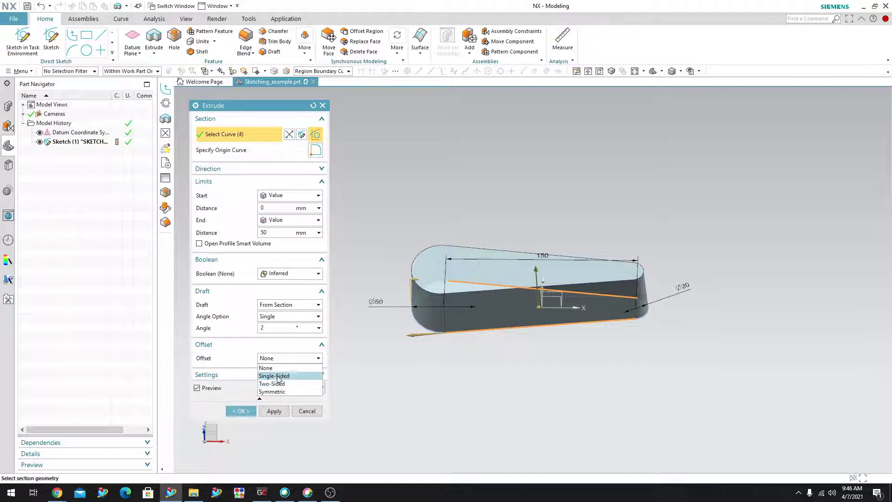
click(277, 375)
mouse_move(436, 380)
middle_down()
mouse_move(432, 395)
mouse_move(430, 385)
middle_up()
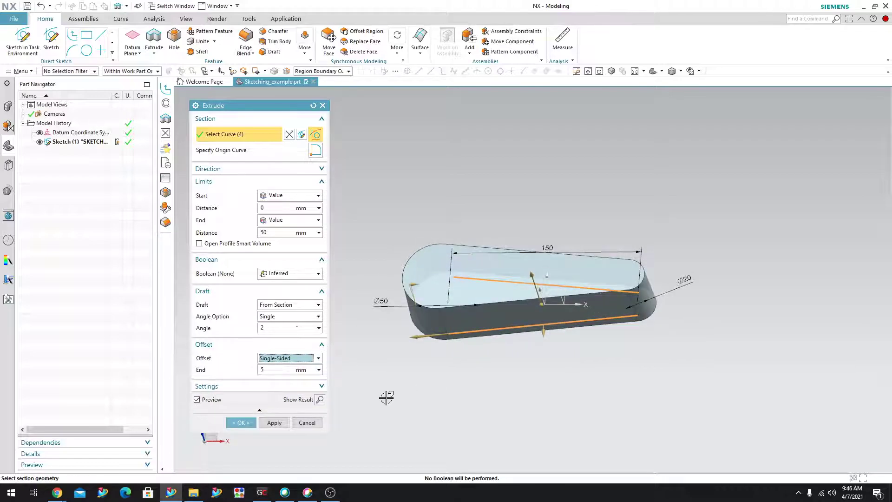
click(264, 370)
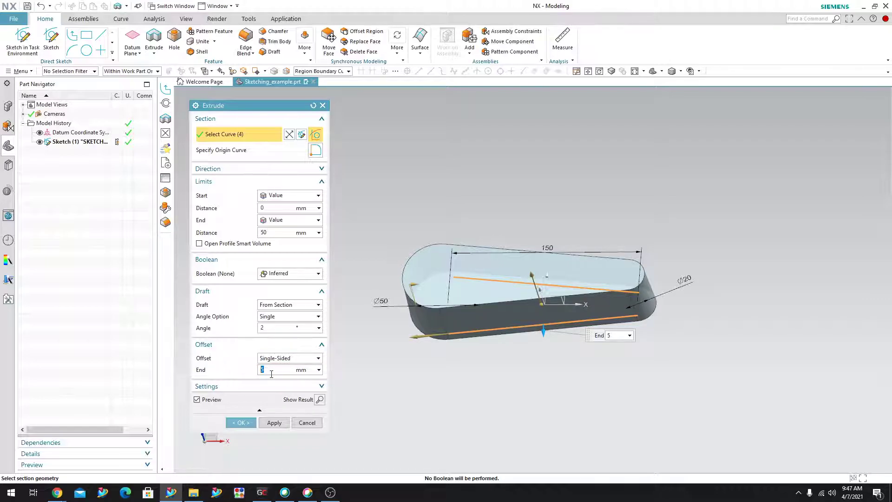
key(Return)
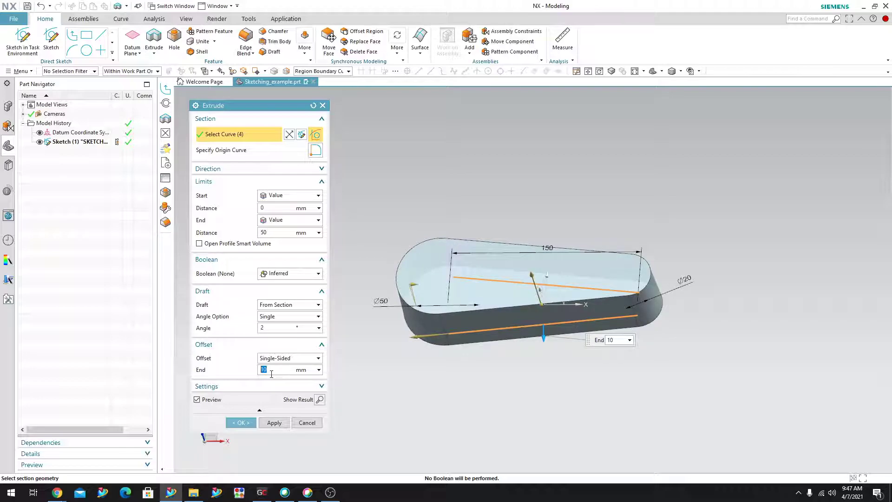
- Switch the extrude's offset to Two-Sided and set its end value to 5 mm to form a thin wall
click(283, 358)
click(276, 381)
middle_drag(487, 386, 488, 408)
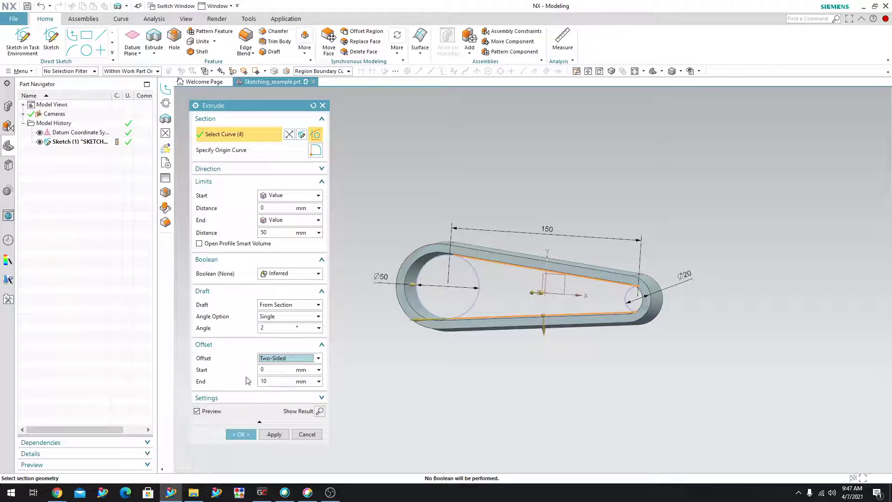
click(279, 384)
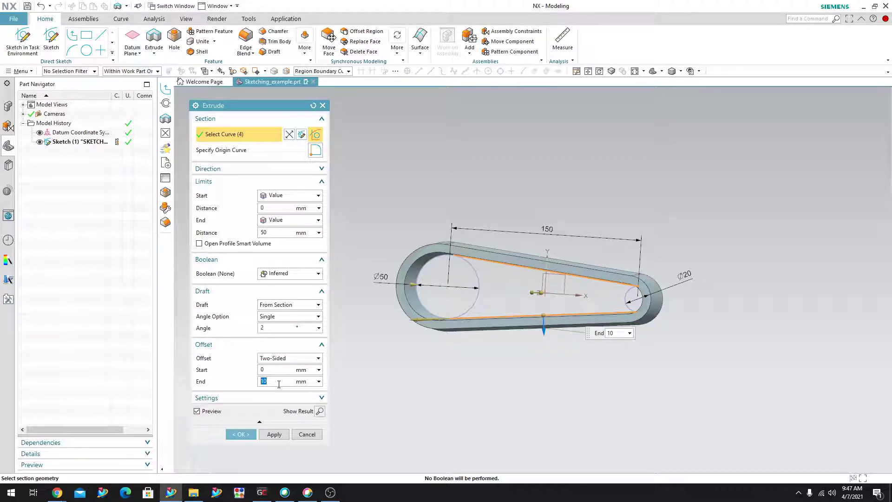
key(Return)
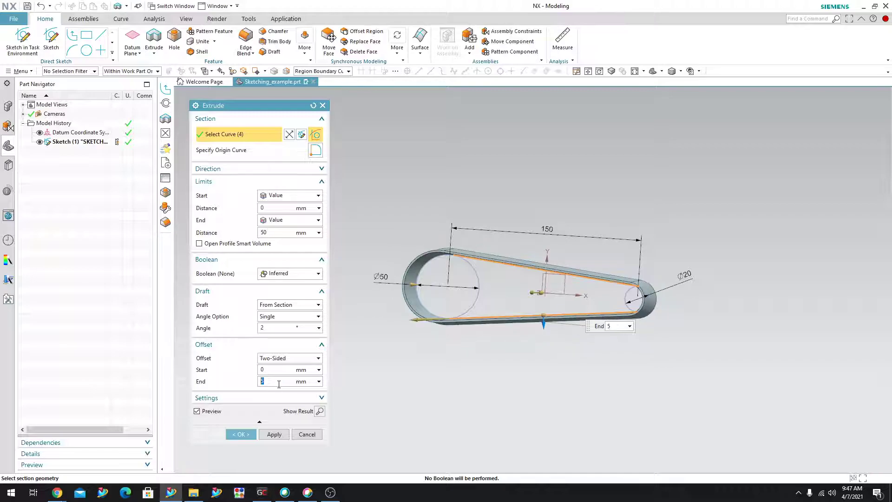
scroll(477, 275, up, 3)
mouse_move(476, 275)
middle_down()
mouse_move(492, 245)
mouse_move(474, 284)
mouse_move(483, 263)
mouse_move(475, 271)
middle_up()
scroll(478, 288, down, 2)
middle_drag(492, 373, 479, 372)
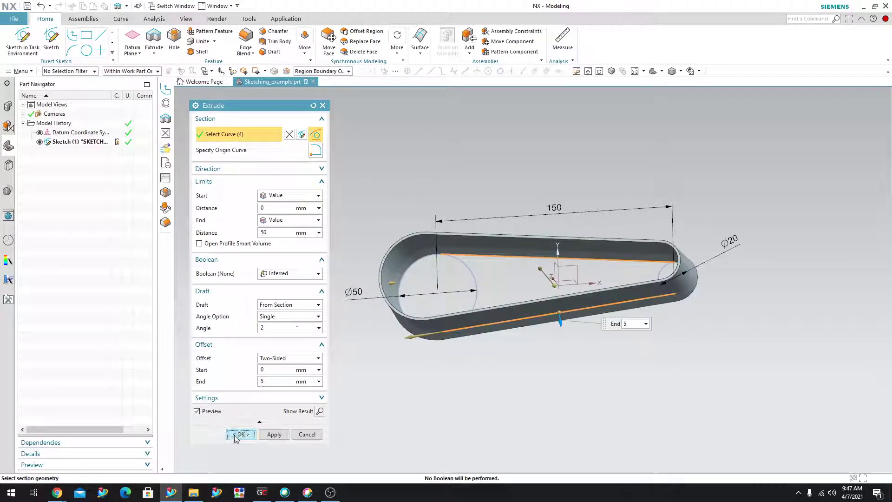
- Create the drafted thin-walled extrude and inspect the body from several angles
click(232, 438)
middle_drag(442, 424, 435, 444)
mouse_move(450, 334)
middle_down()
mouse_move(488, 339)
mouse_move(489, 352)
mouse_move(474, 282)
mouse_move(487, 348)
middle_up()
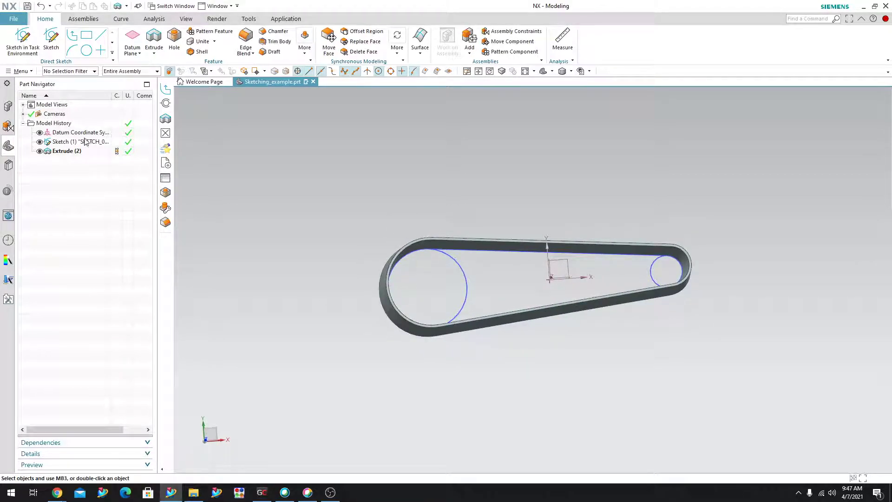
middle_drag(370, 285, 370, 260)
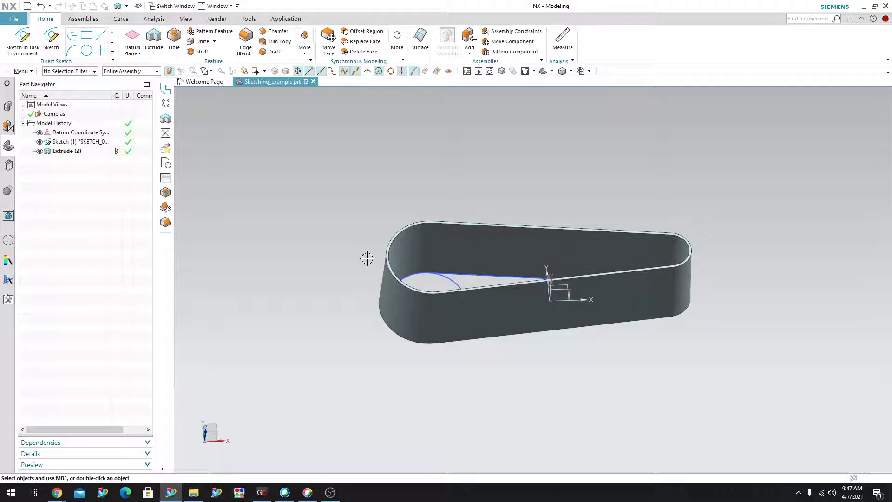
- Undo the thin-walled extrude and the two-circle linkage sketch
key(ctrl+z)
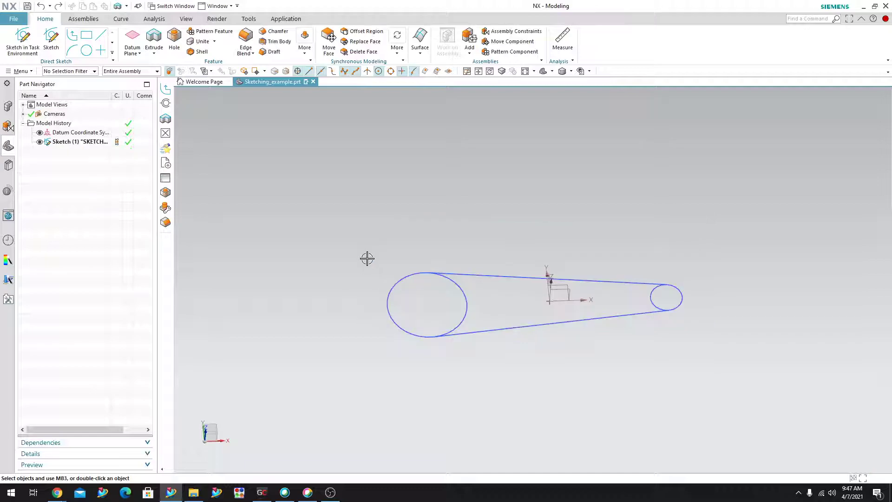
key(ctrl+z)
middle_drag(408, 301, 325, 260)
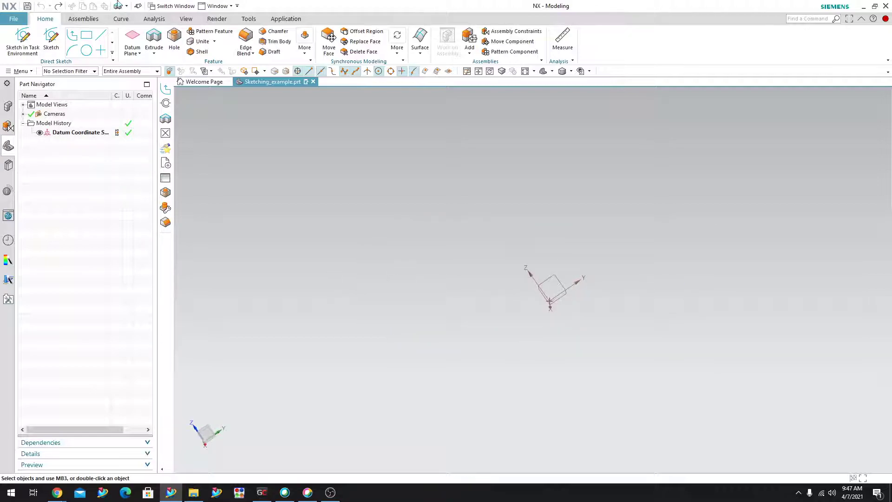
- Start an extrude section sketch on the YZ datum plane and draw a rectangle about 130 by 36 mm centred on the origin
click(152, 37)
click(559, 273)
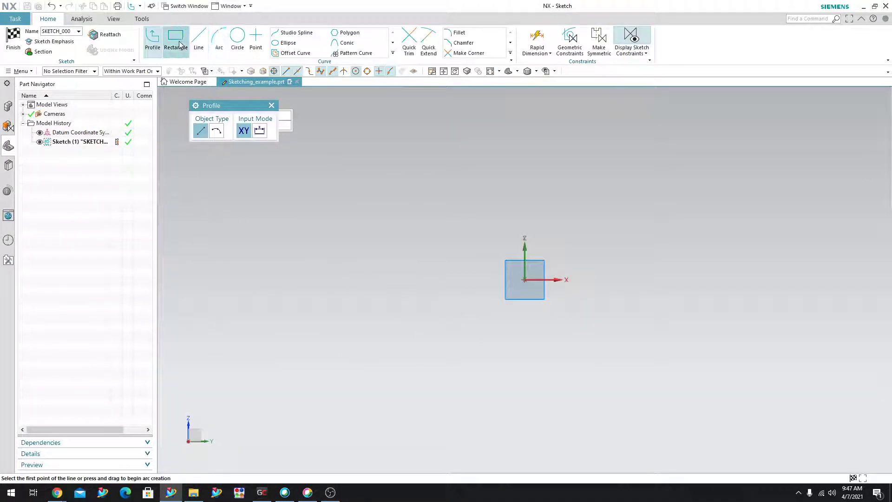
click(175, 37)
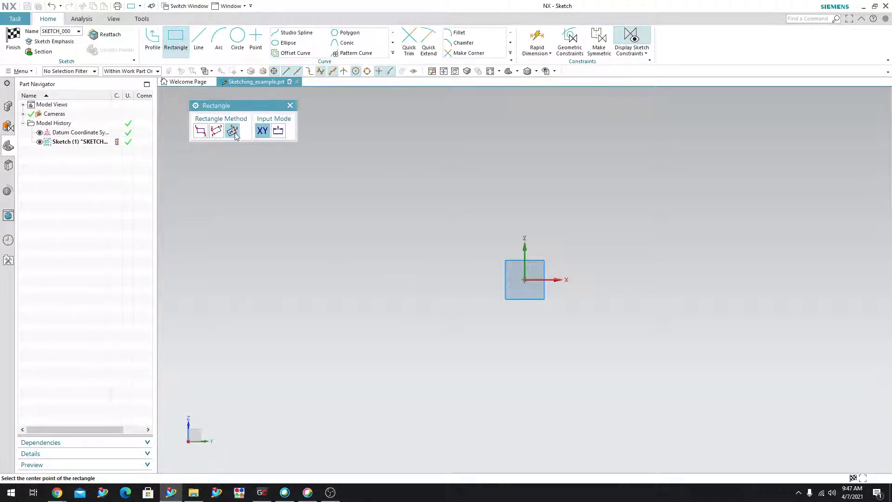
click(524, 279)
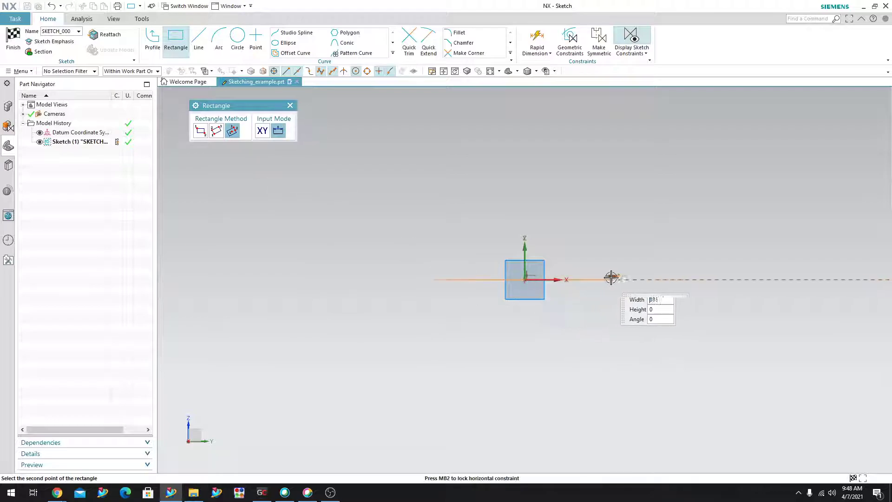
click(629, 250)
click(290, 105)
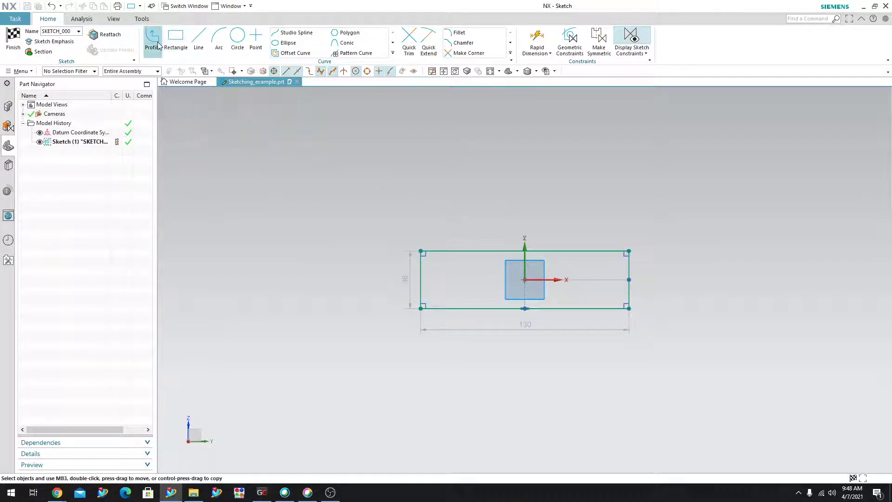
- Sketch a closed stepped profile with one slanted edge on the rectangle's upper edge, starting at the vertical axis, about 21 mm wide at its base
key(z)
click(525, 251)
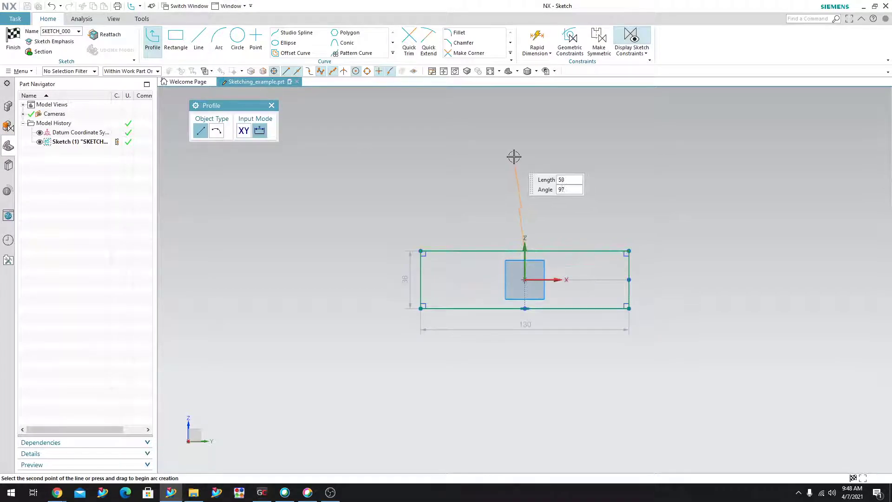
click(541, 166)
click(542, 199)
click(558, 225)
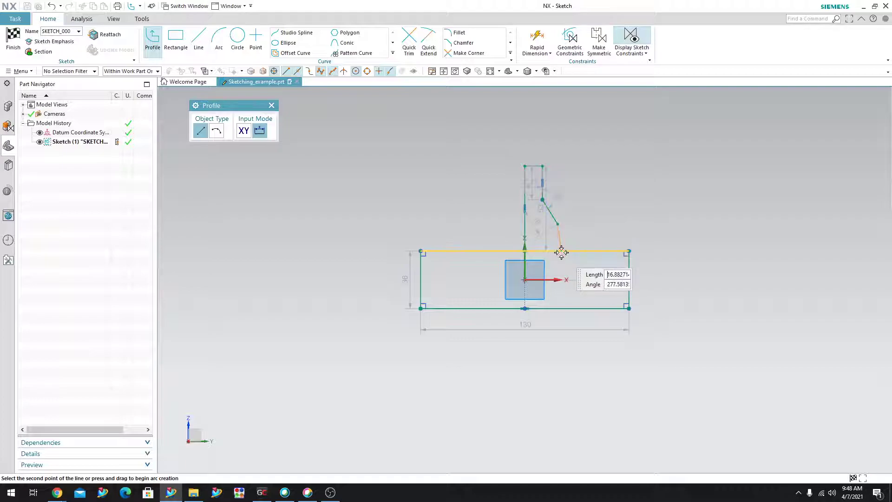
click(556, 251)
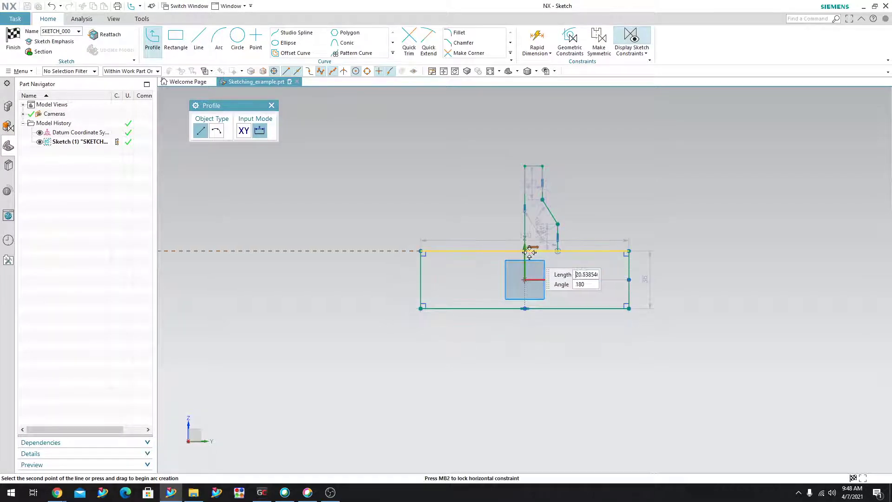
click(524, 251)
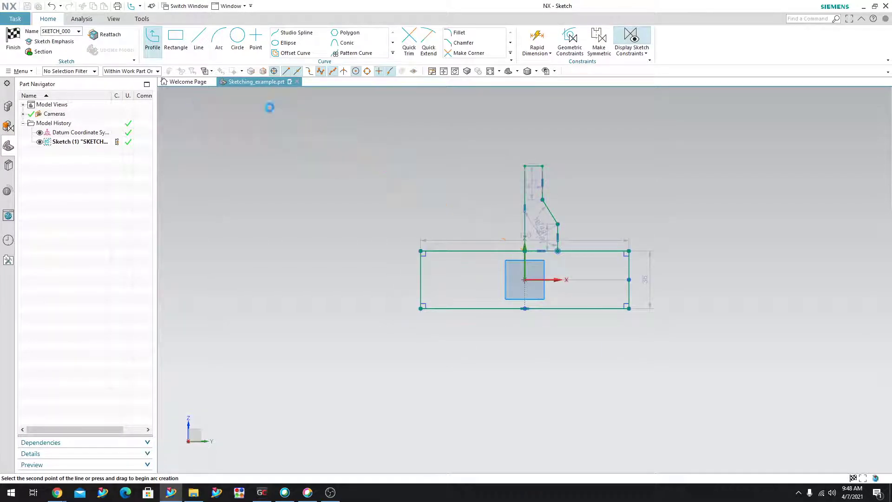
key(Escape)
scroll(648, 201, up, 2)
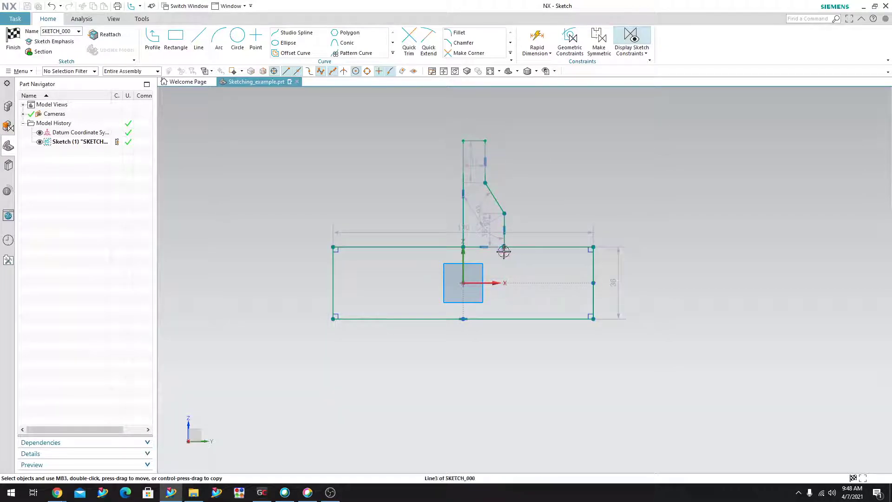
scroll(499, 216, down, 1)
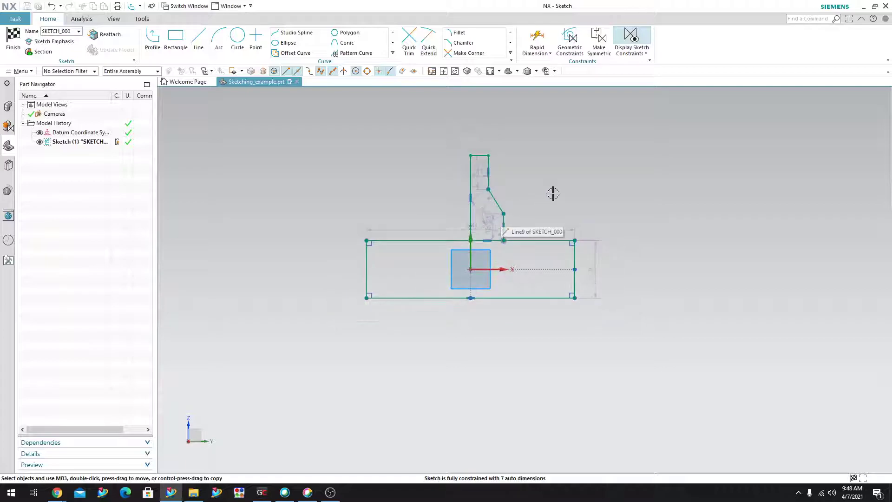
shift+middle_drag(621, 177, 595, 239)
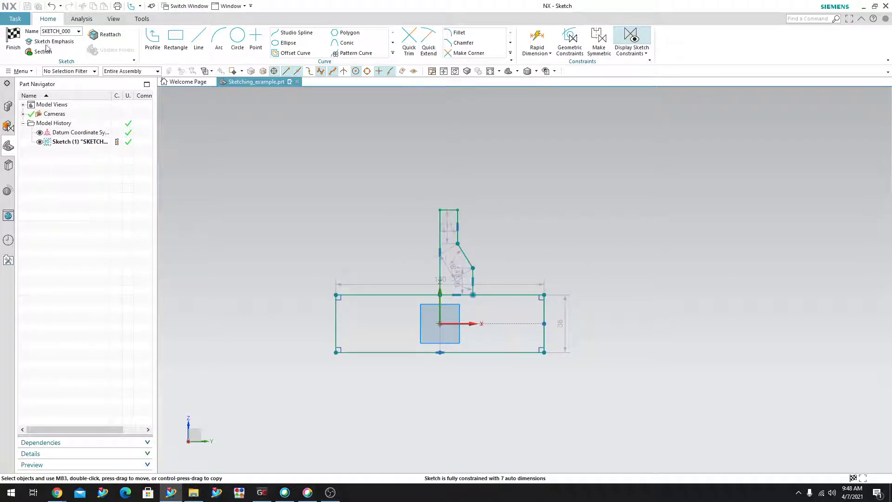
- Finish the sketch, cancel the extrude and keep the rectangle-and-profile sketch
mouse_move(325, 223)
middle_down()
mouse_move(347, 235)
mouse_move(386, 289)
middle_up()
key(x)
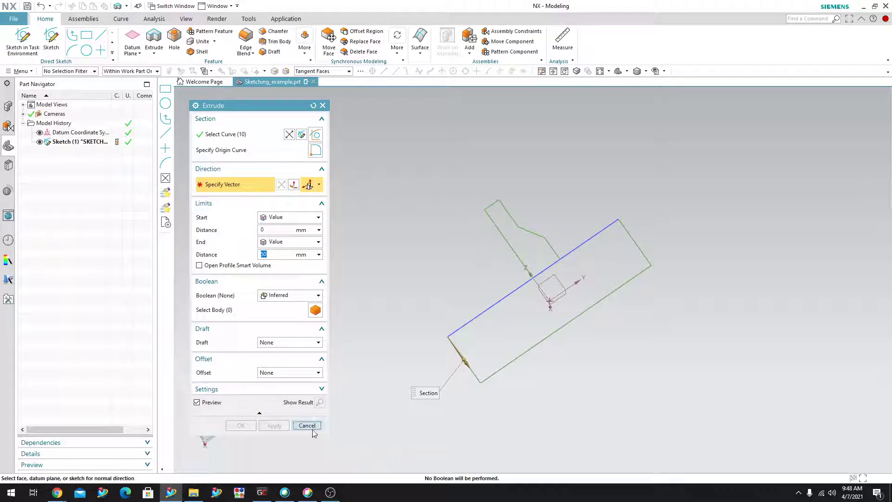
click(311, 426)
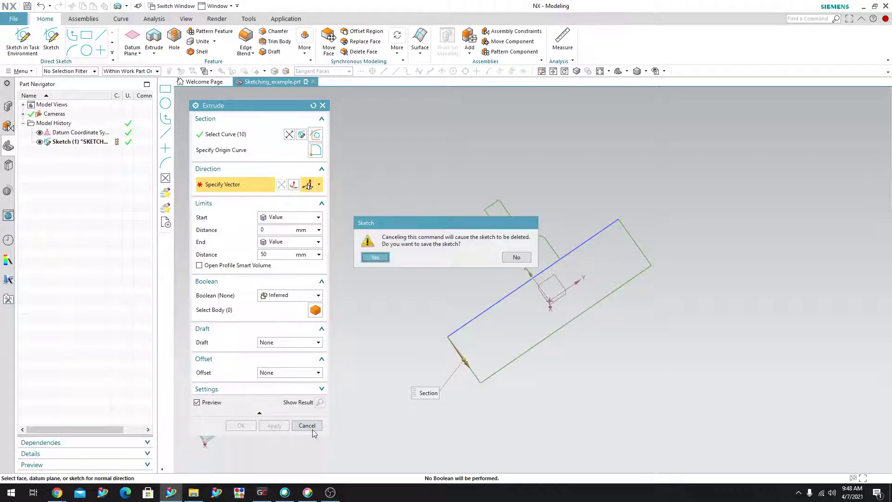
click(375, 257)
mouse_move(396, 291)
middle_down()
mouse_move(406, 330)
mouse_move(435, 275)
mouse_move(426, 288)
mouse_move(447, 308)
mouse_move(412, 312)
middle_up()
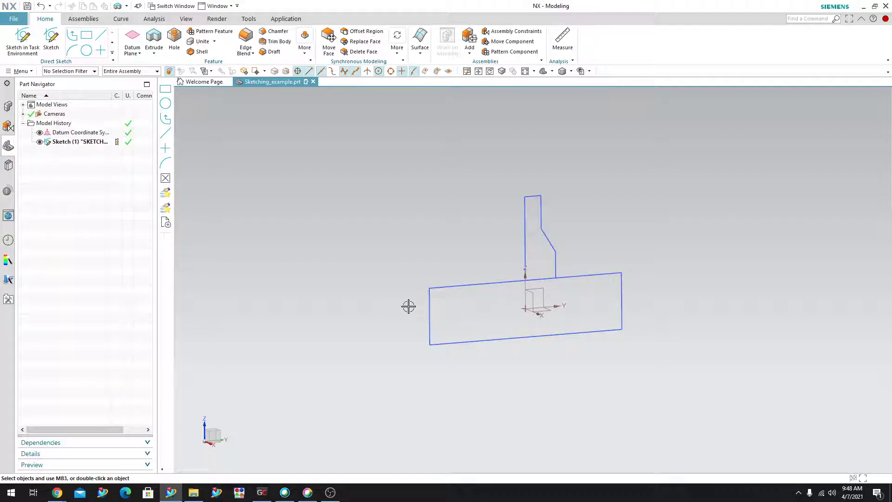
- Start a new extrude and select the rectangle region as its section, using Region Boundary Curve selection
click(153, 41)
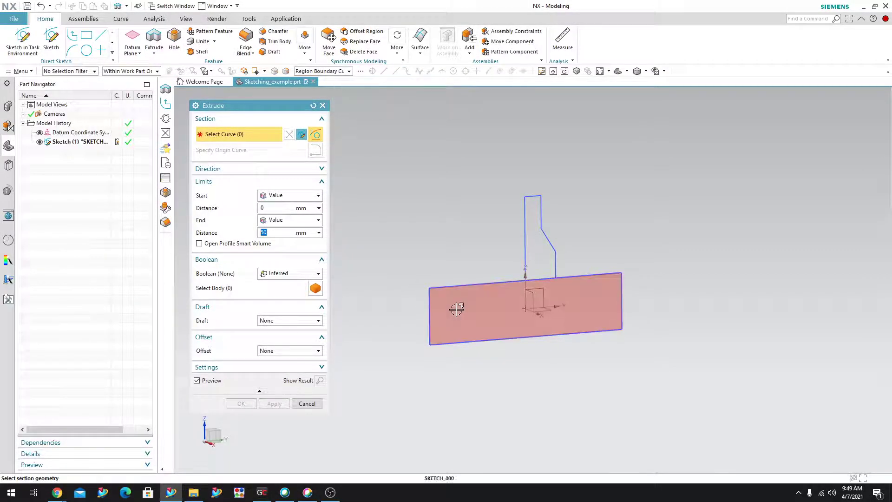
middle_drag(436, 250, 453, 257)
click(334, 71)
click(332, 72)
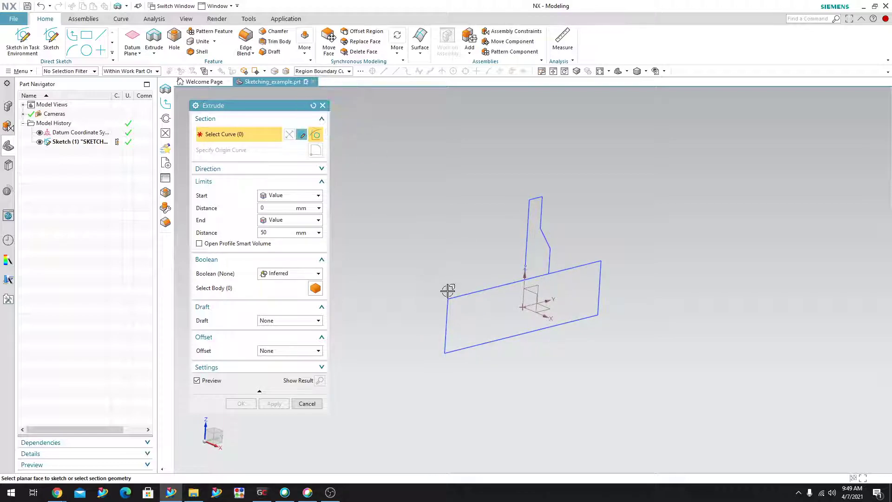
click(478, 315)
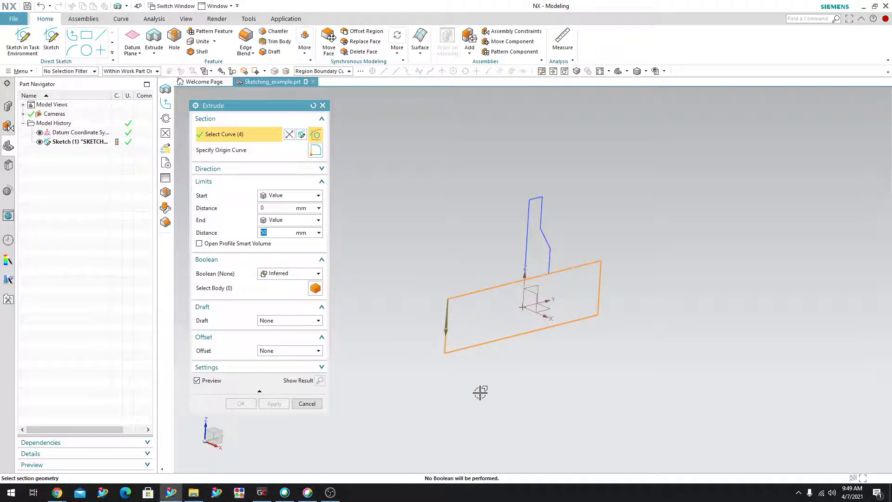
mouse_move(480, 393)
middle_down()
mouse_move(466, 384)
mouse_move(428, 293)
middle_up()
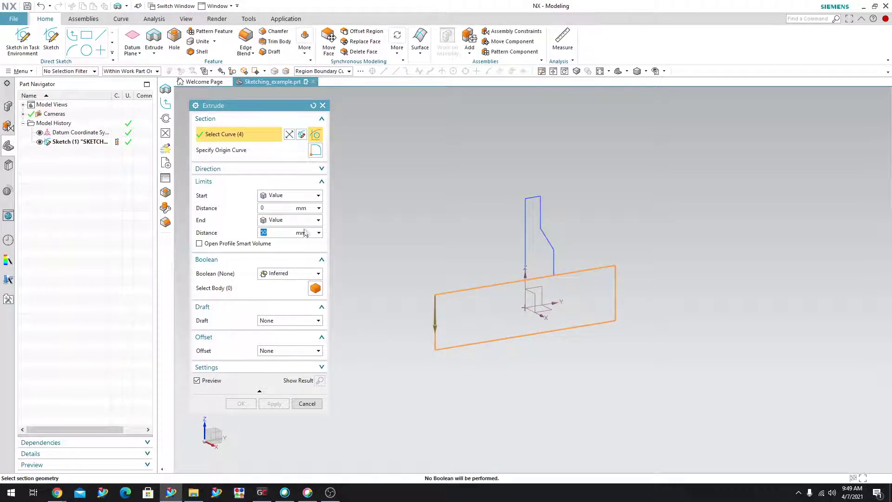
- Set the extrude's boolean to None and its direction to the XC axis
click(282, 273)
click(279, 284)
mouse_move(386, 238)
middle_down()
mouse_move(408, 252)
mouse_move(385, 242)
middle_up()
click(215, 172)
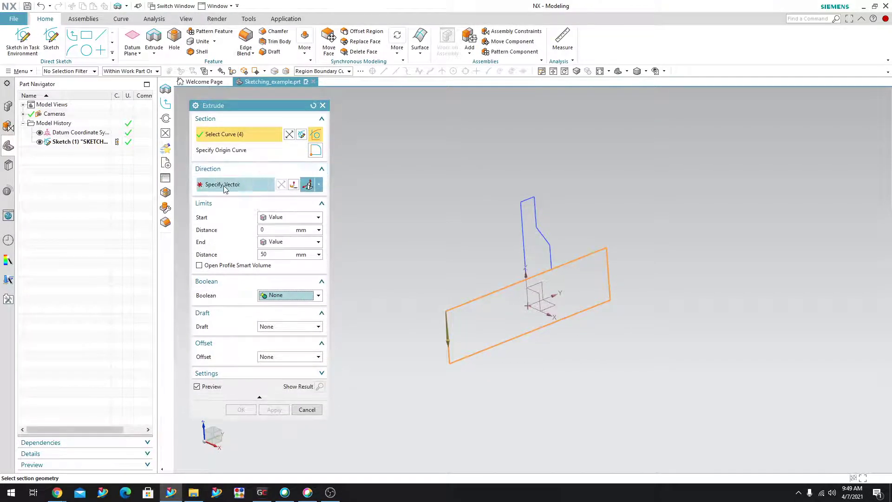
click(224, 185)
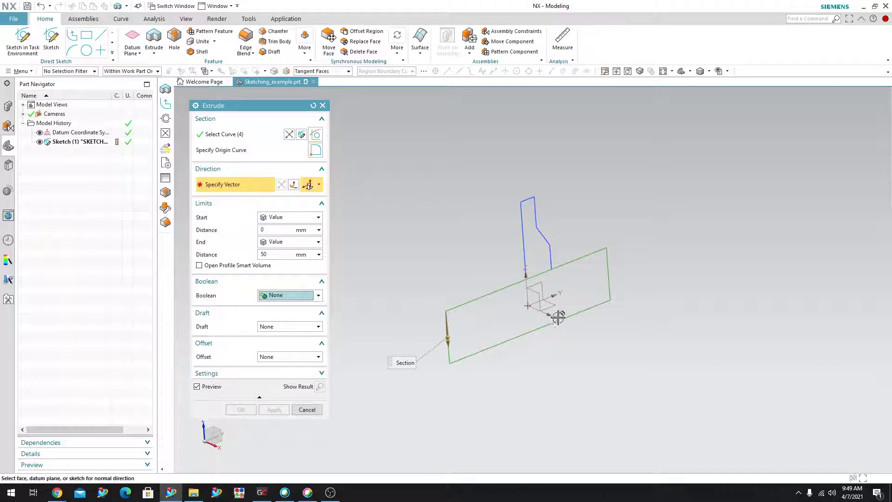
middle_drag(559, 319, 576, 314)
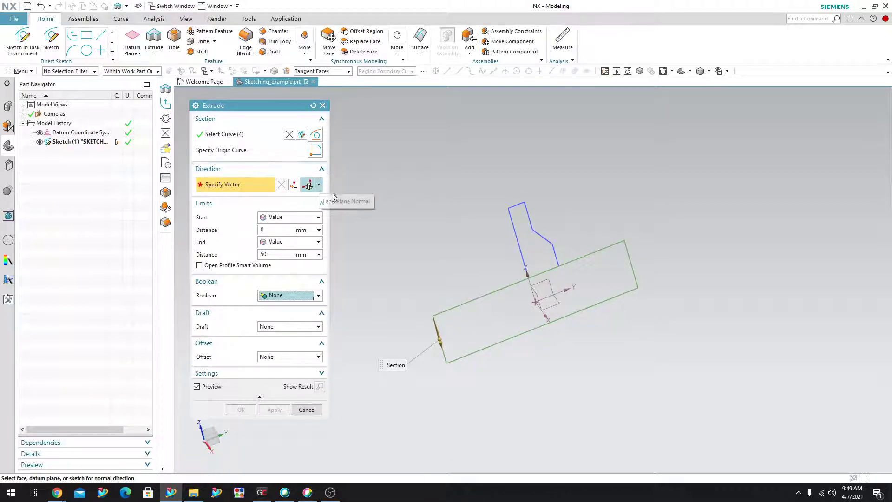
click(318, 184)
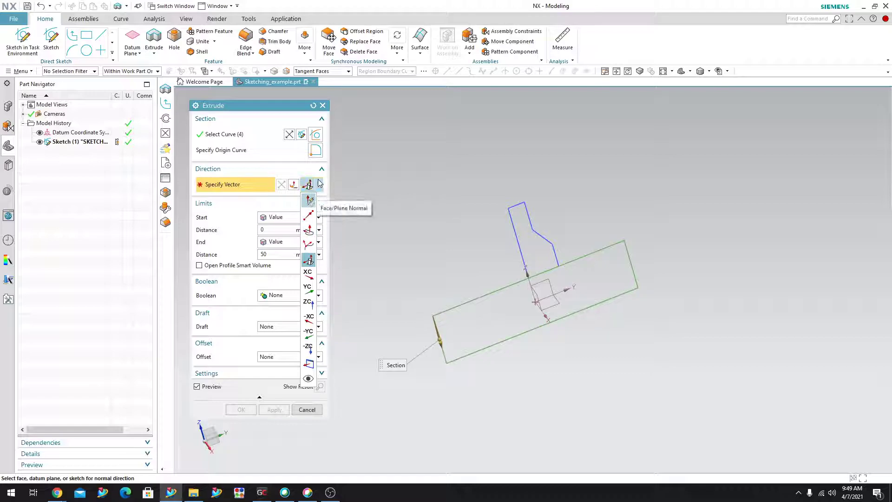
click(308, 273)
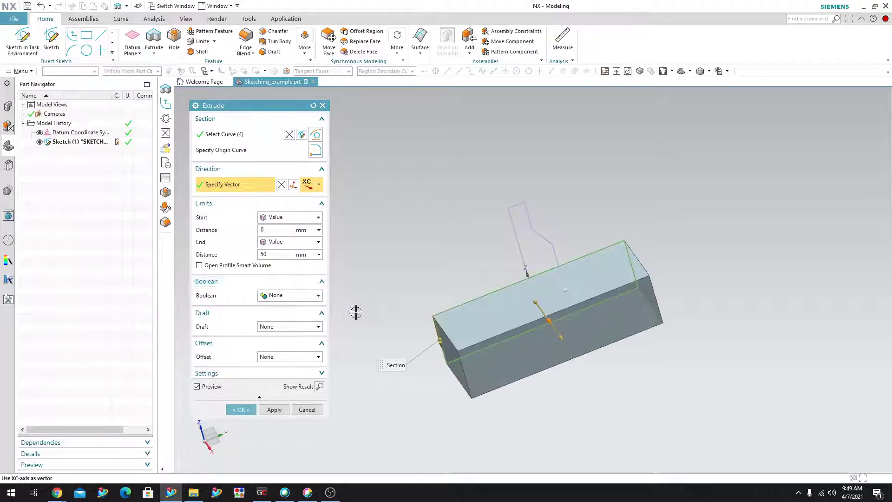
- Create the block by extruding the rectangle with a symmetric value of 50 mm
middle_drag(379, 376, 394, 362)
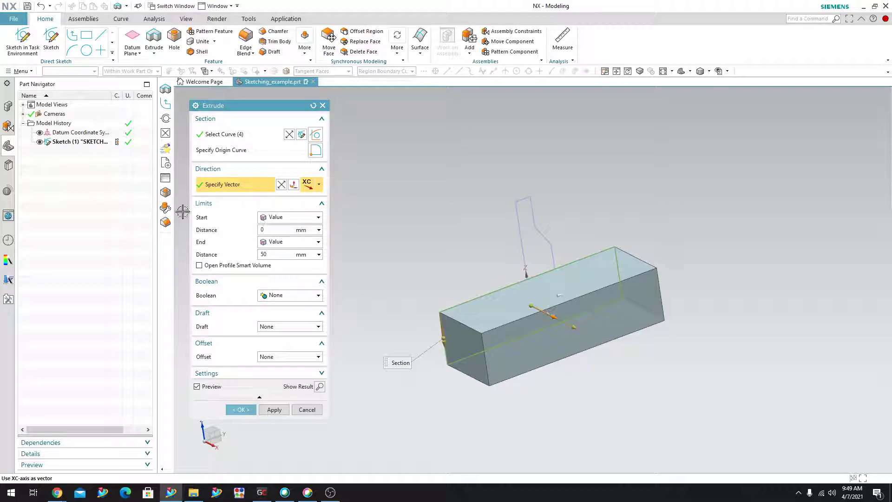
click(281, 242)
click(289, 262)
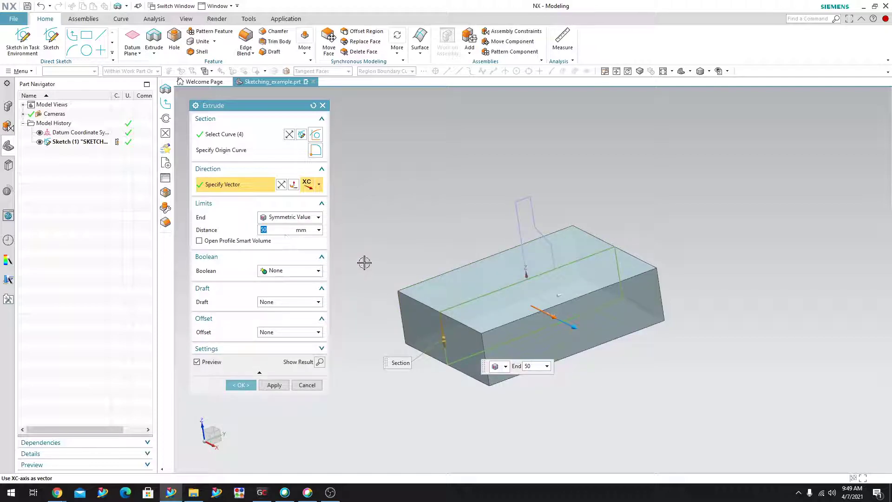
middle_drag(364, 263, 518, 263)
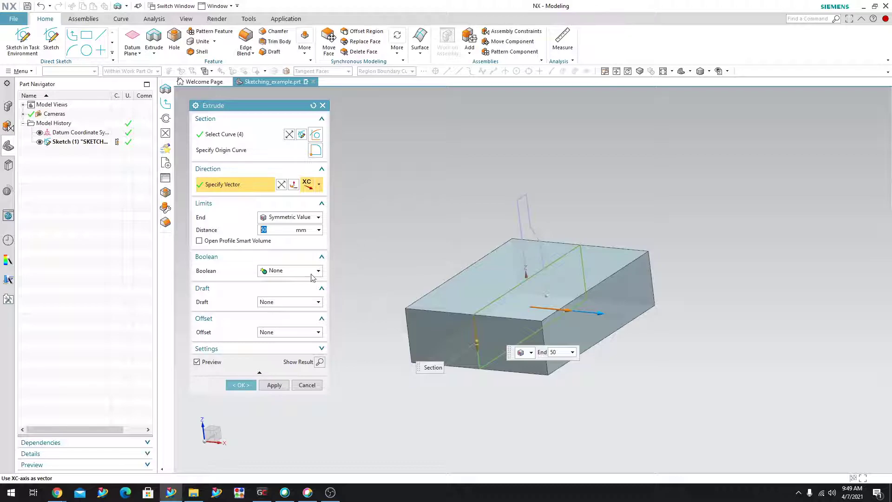
click(244, 386)
mouse_move(528, 381)
middle_down()
mouse_move(518, 398)
mouse_move(532, 384)
middle_up()
middle_drag(362, 399, 374, 399)
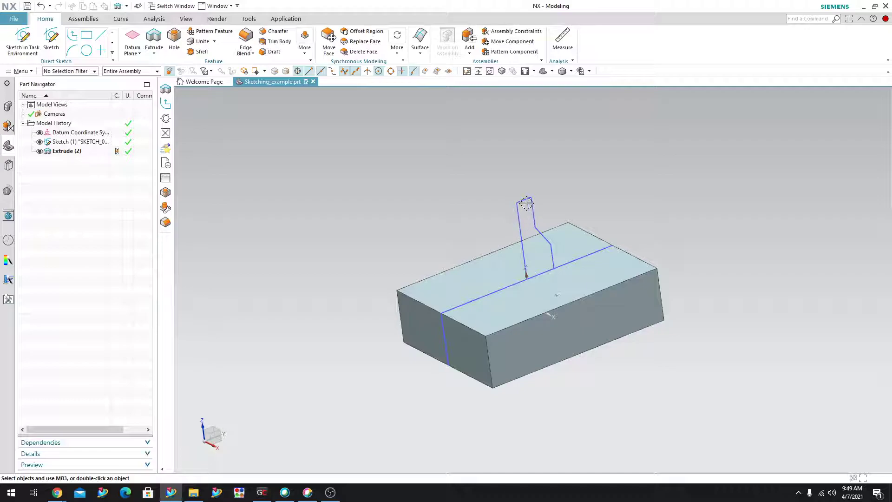
mouse_move(315, 265)
middle_down()
mouse_move(308, 247)
mouse_move(306, 261)
middle_up()
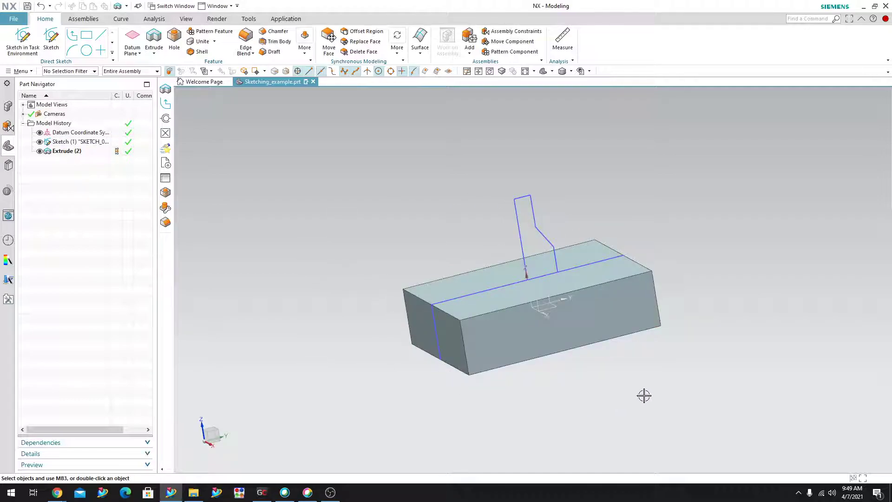
- Start a Revolve with the Single Curve rule and select the five lines of the stepped profile above the block
click(153, 56)
click(160, 75)
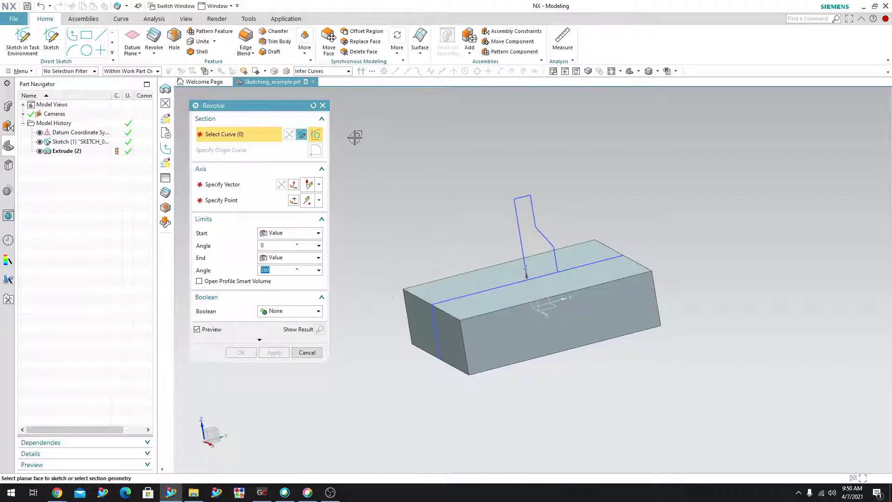
click(331, 75)
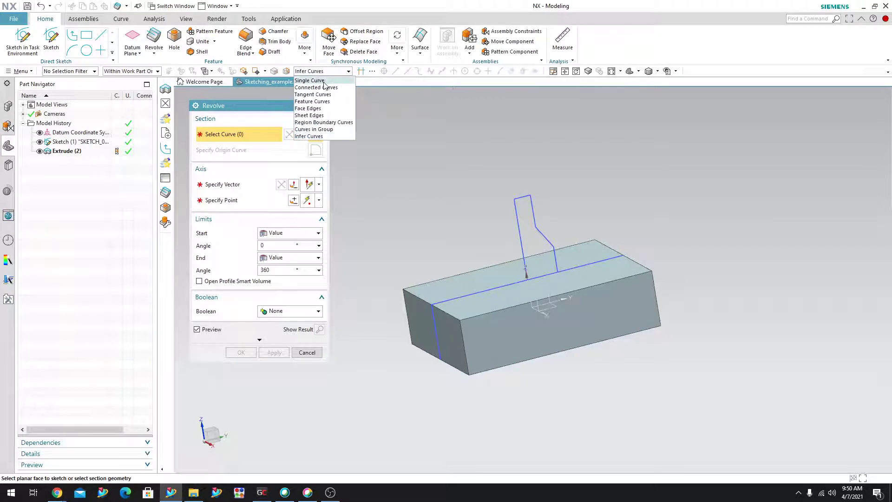
click(321, 81)
mouse_move(576, 235)
middle_down()
mouse_move(590, 218)
mouse_move(583, 213)
mouse_move(565, 241)
middle_up()
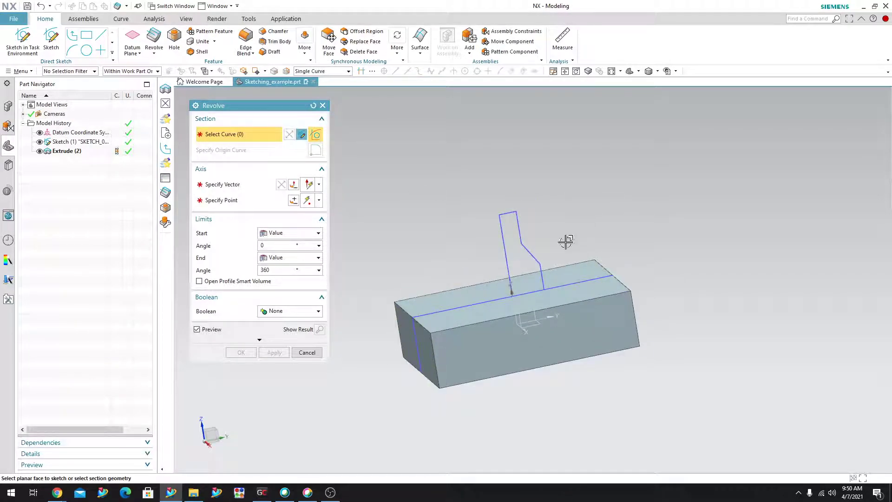
scroll(511, 252, up, 3)
click(504, 241)
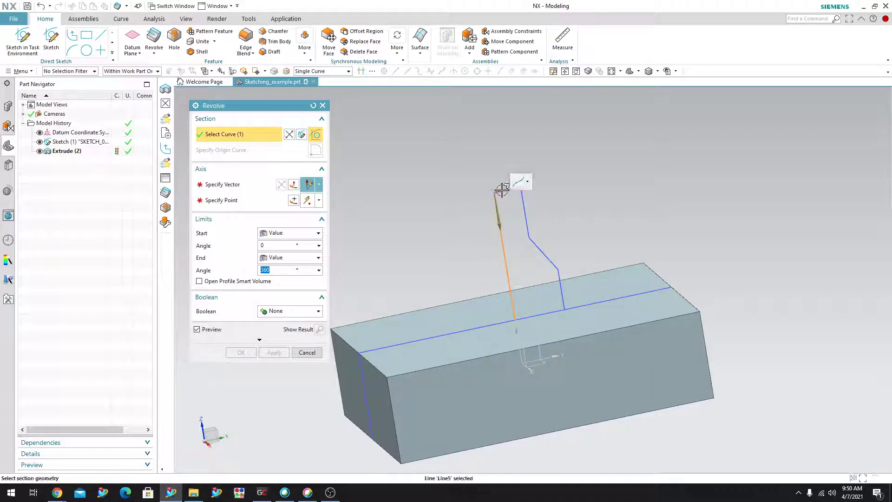
click(516, 189)
click(530, 237)
click(539, 249)
click(561, 286)
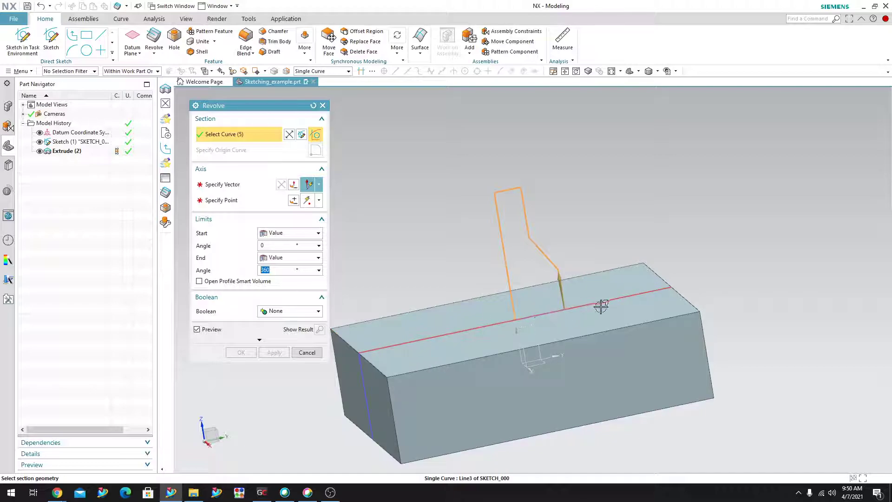
- Close the revolve section with only the rectangle-edge segment between the profile's ends, using Stop at Intersection
click(548, 313)
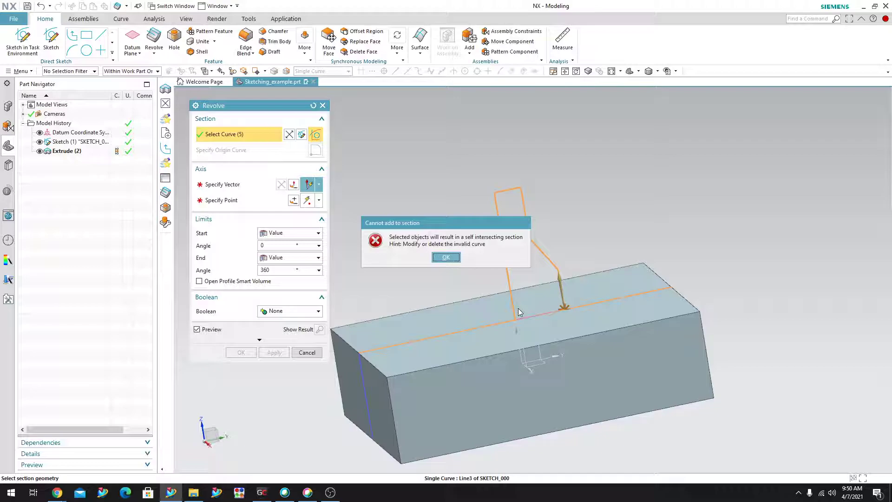
click(445, 257)
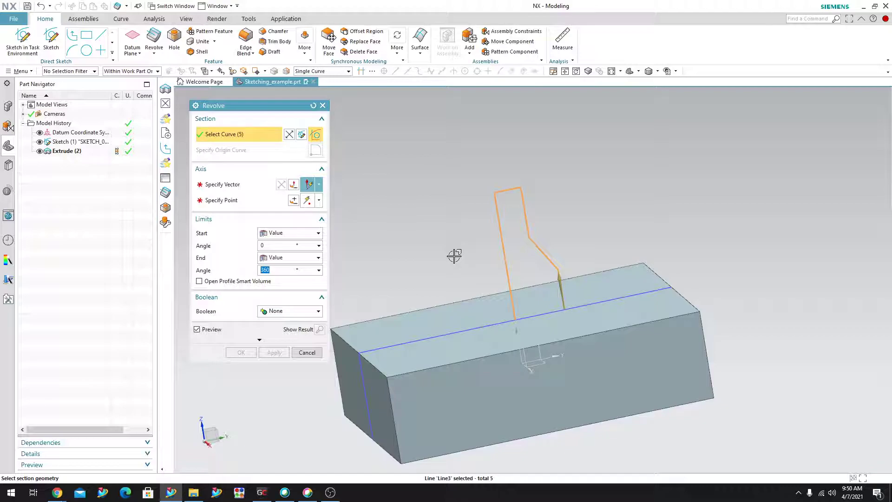
click(360, 72)
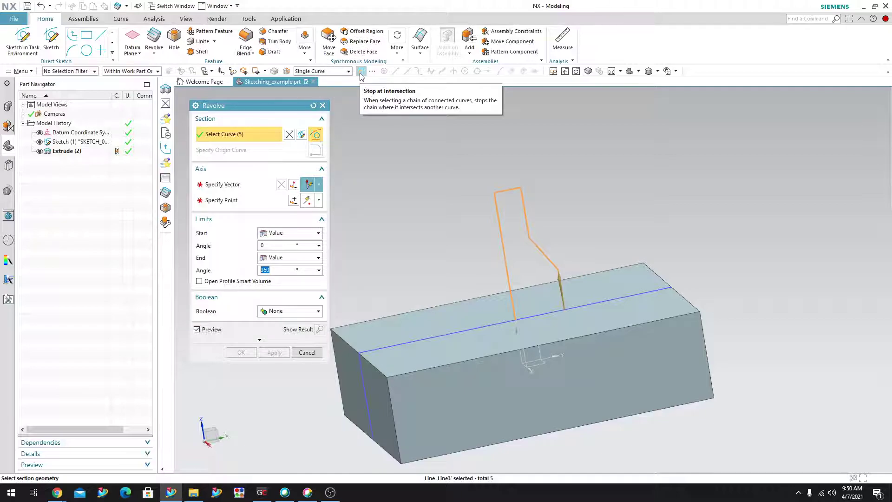
click(360, 71)
click(360, 71)
click(361, 71)
click(361, 71)
click(360, 71)
click(360, 71)
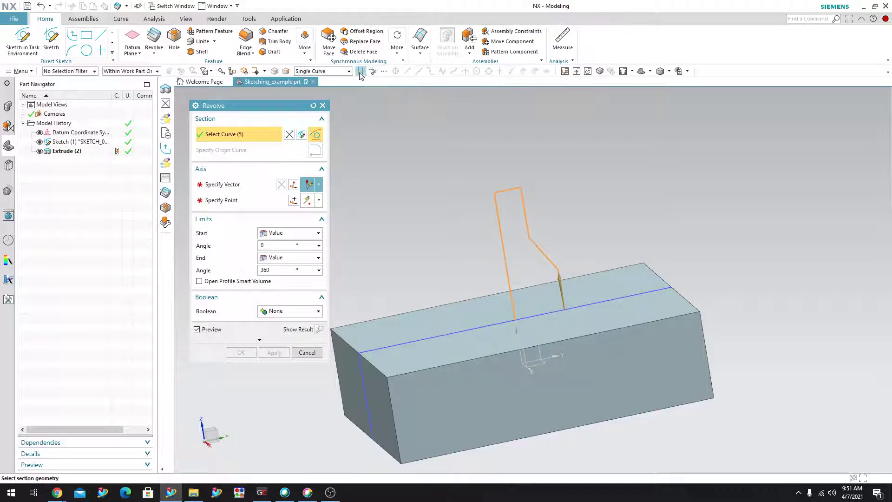
click(538, 316)
scroll(539, 316, up, 2)
scroll(539, 317, down, 2)
scroll(538, 316, up, 3)
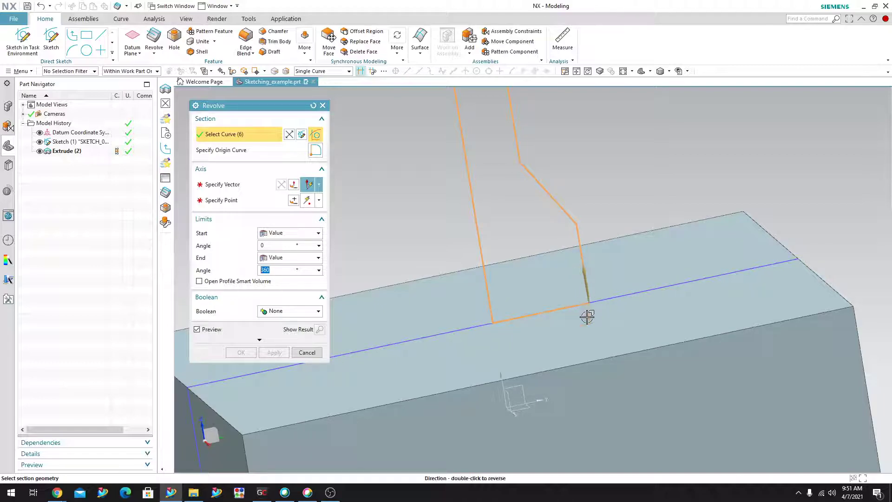
scroll(587, 317, down, 2)
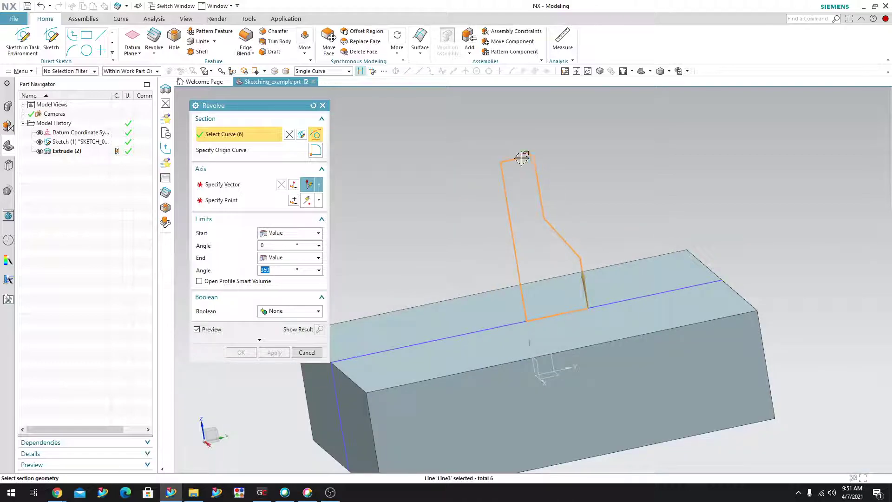
scroll(511, 301, up, 1)
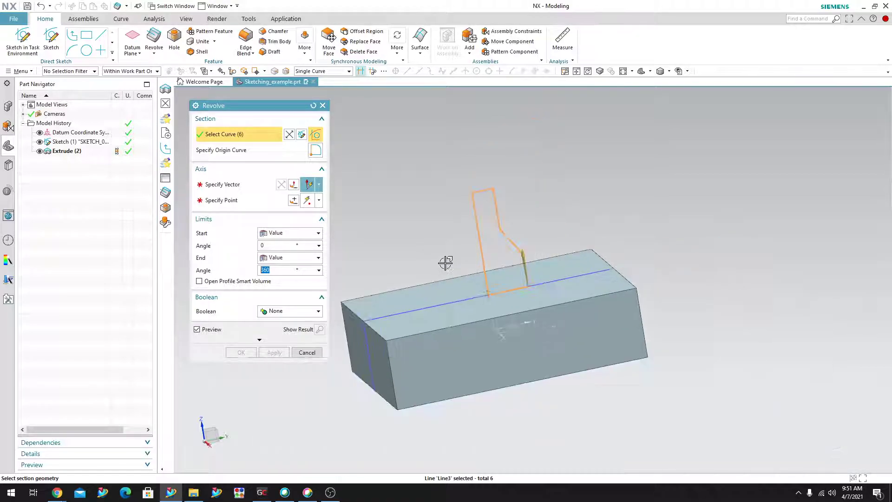
scroll(445, 262, down, 1)
scroll(436, 204, down, 1)
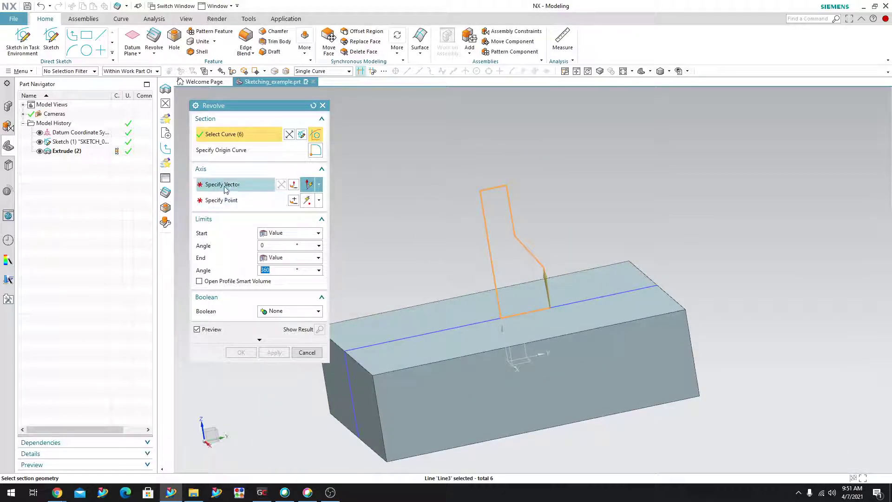
- Try to define the revolve axis by picking the Z-axis of the datum coordinate system below the profile
click(232, 186)
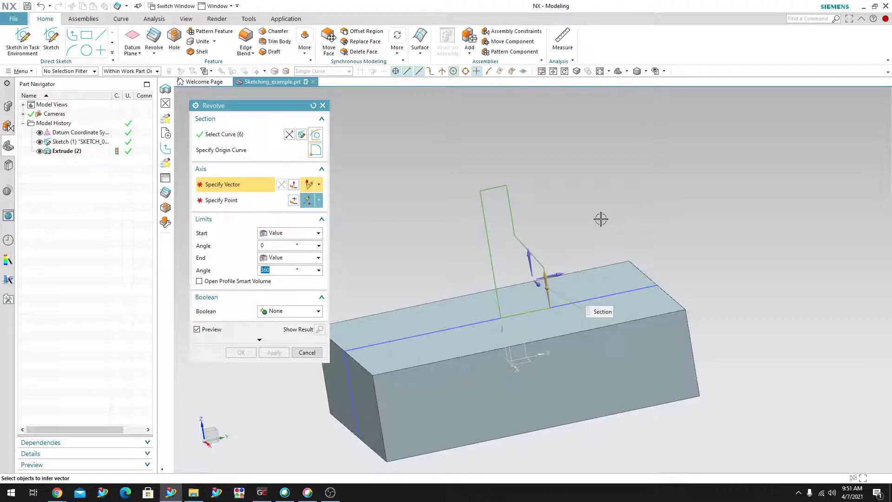
middle_drag(601, 218, 607, 213)
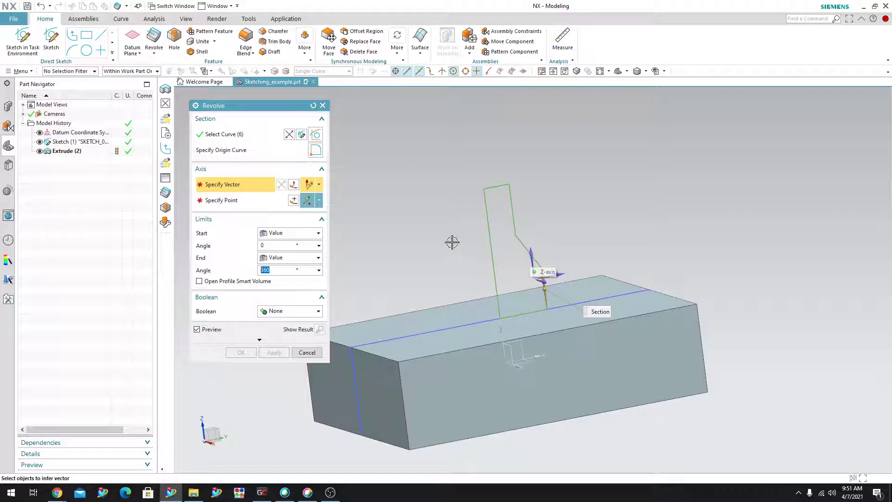
mouse_move(420, 241)
middle_down()
mouse_move(430, 230)
mouse_move(418, 232)
mouse_move(424, 243)
middle_up()
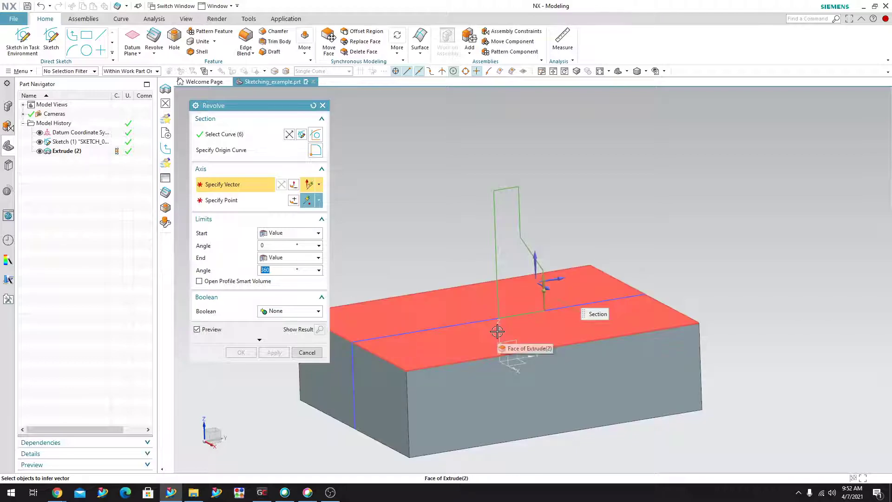
click(499, 330)
middle_drag(499, 330, 381, 232)
middle_drag(690, 349, 656, 358)
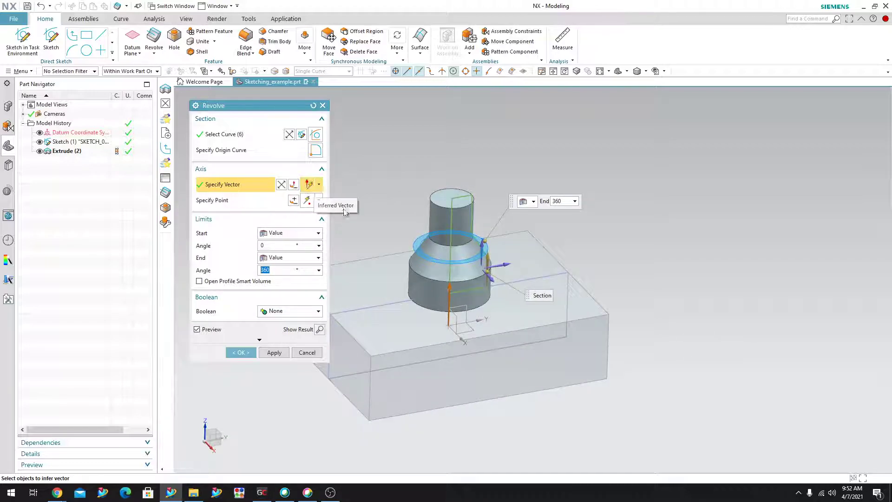
click(449, 319)
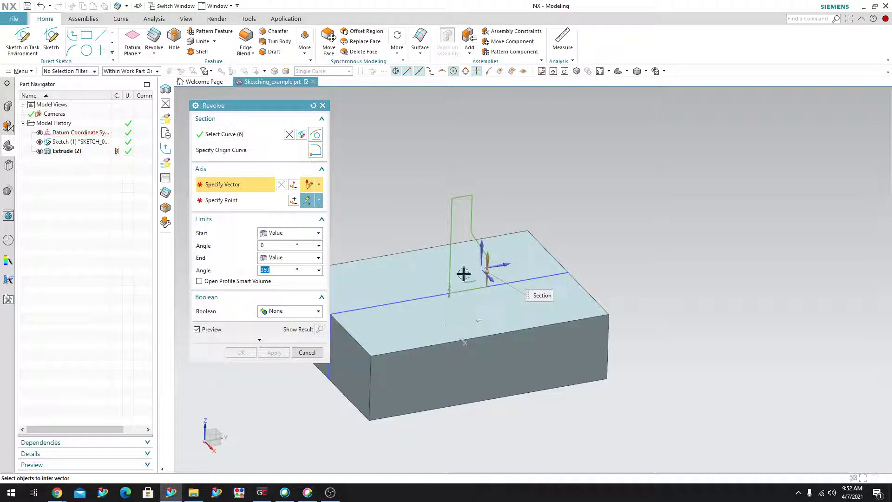
- Set the revolve axis to the Z direction, passing through an Inferred Point at absolute coordinates X 0, Y 0, Z 0 mm
click(482, 241)
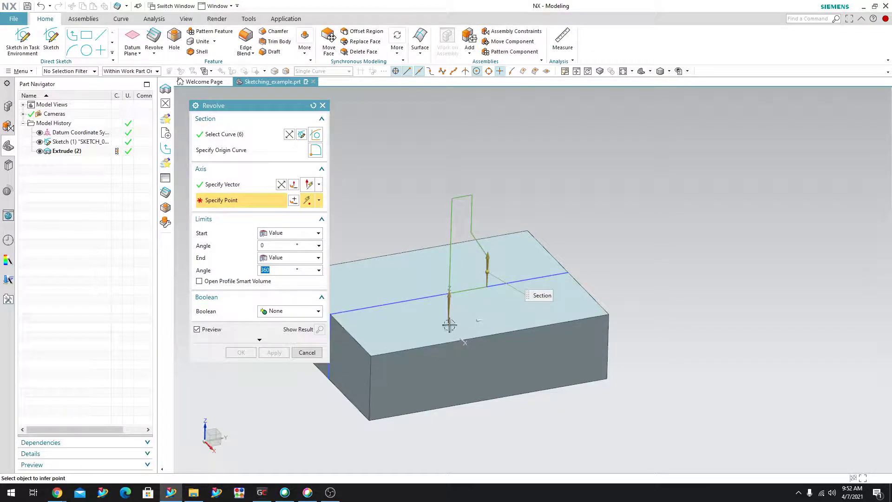
click(318, 200)
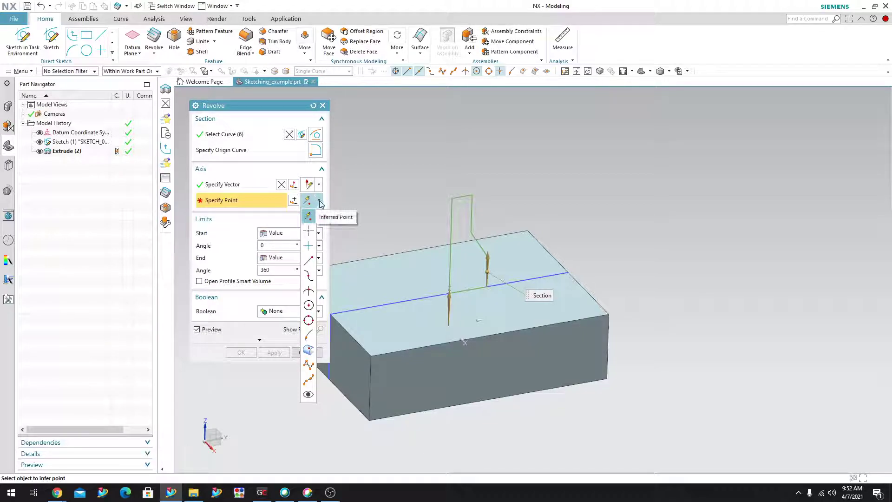
click(308, 215)
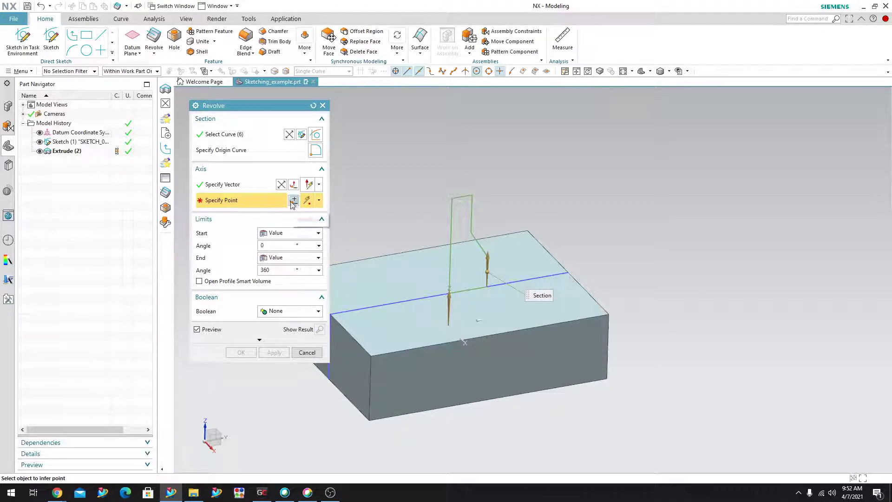
key(Escape)
click(253, 123)
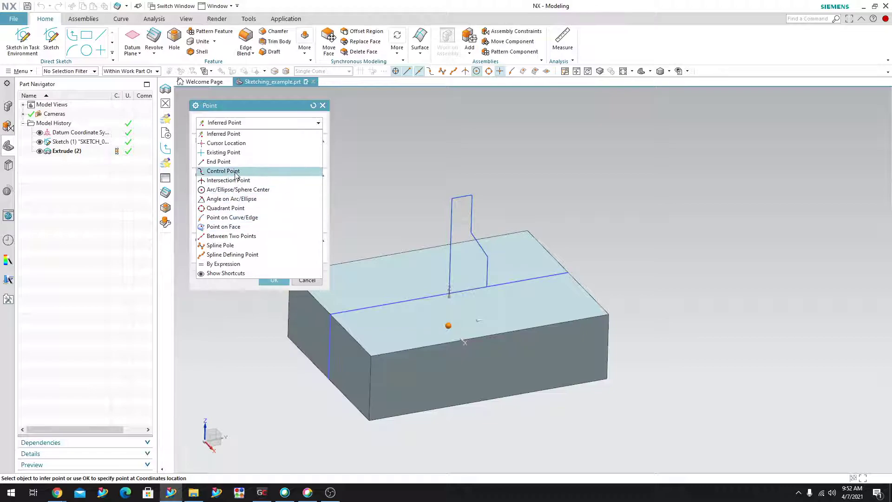
click(240, 135)
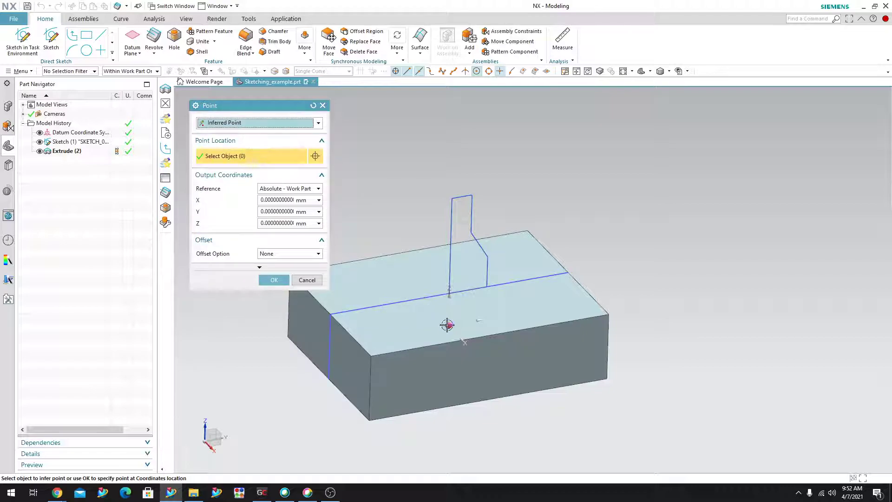
click(274, 280)
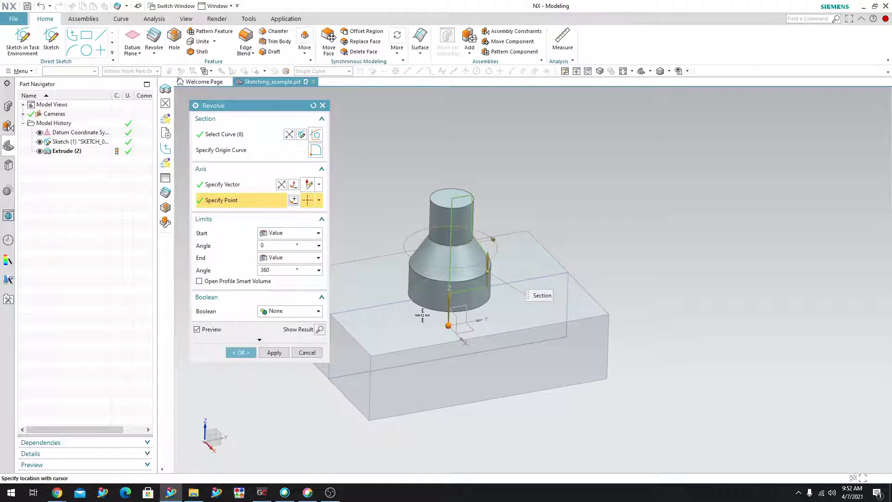
- Create the stepped body by revolving the section from 0 to 360° about the Z-axis with Boolean None
scroll(442, 320, up, 3)
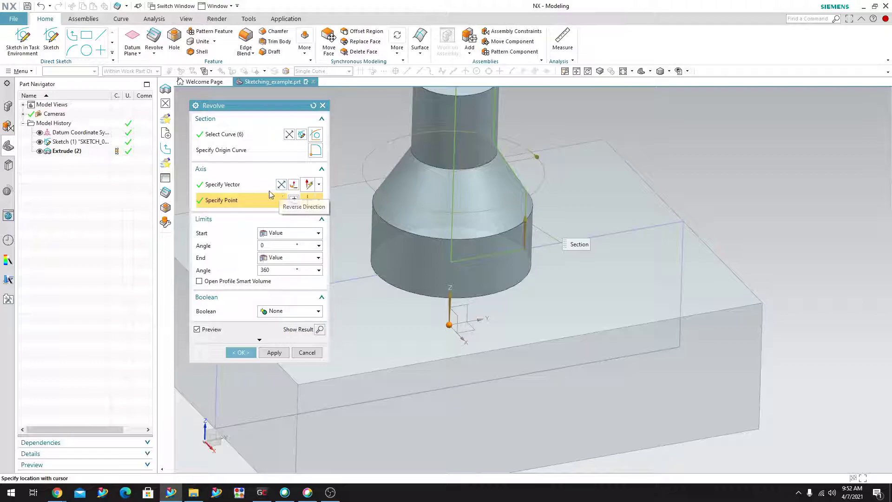
click(437, 317)
scroll(437, 317, up, 3)
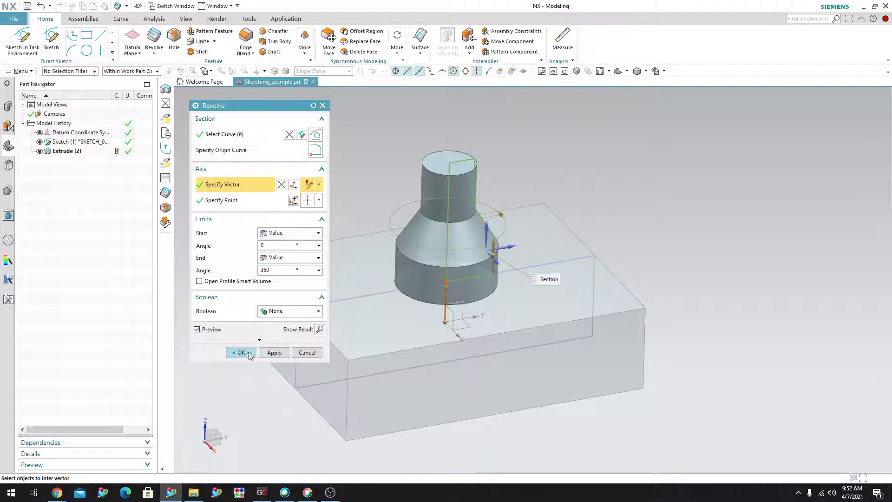
click(241, 352)
middle_drag(636, 427, 640, 418)
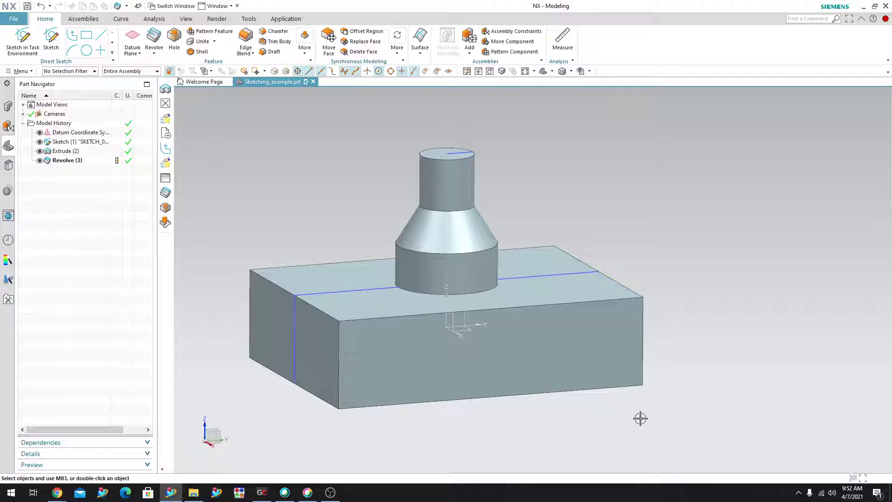